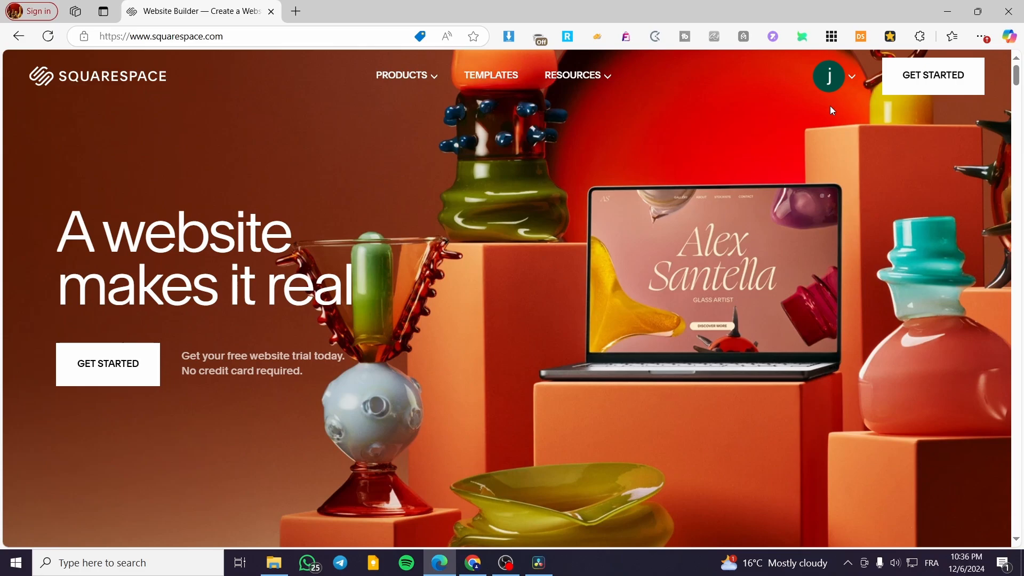
- Open the Jack Affiliate website for management from the account dashboard and look over its home page
{"action": "left_click", "coordinate": [853, 78]}
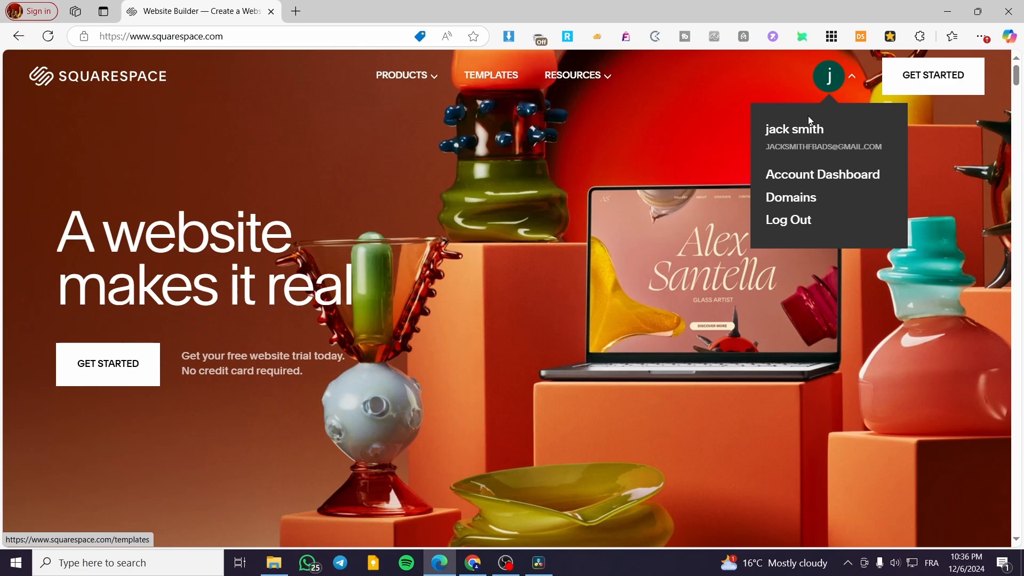
{"action": "left_click", "coordinate": [850, 175]}
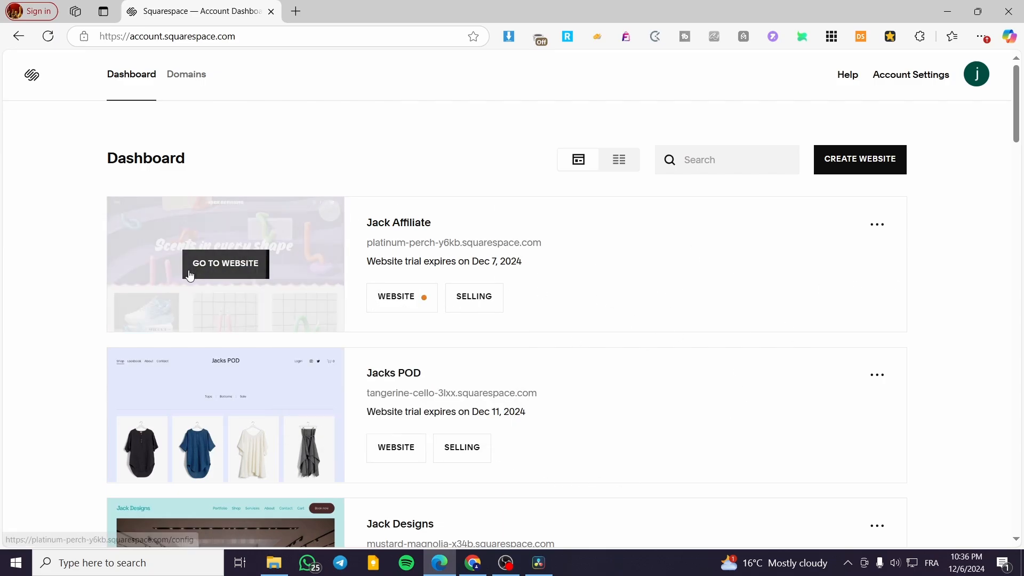
{"action": "left_click", "coordinate": [189, 270]}
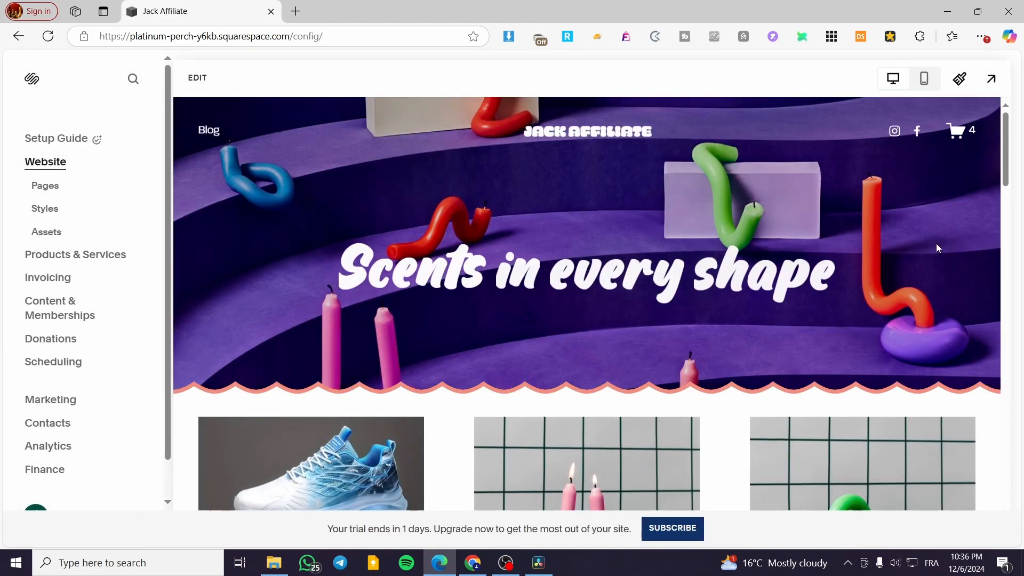
{"action": "scroll", "coordinate": [836, 383], "scroll_direction": "down", "scroll_amount": 2}
{"action": "scroll", "coordinate": [836, 383], "scroll_direction": "down", "scroll_amount": 5}
{"action": "scroll", "coordinate": [462, 430], "scroll_direction": "up", "scroll_amount": 8}
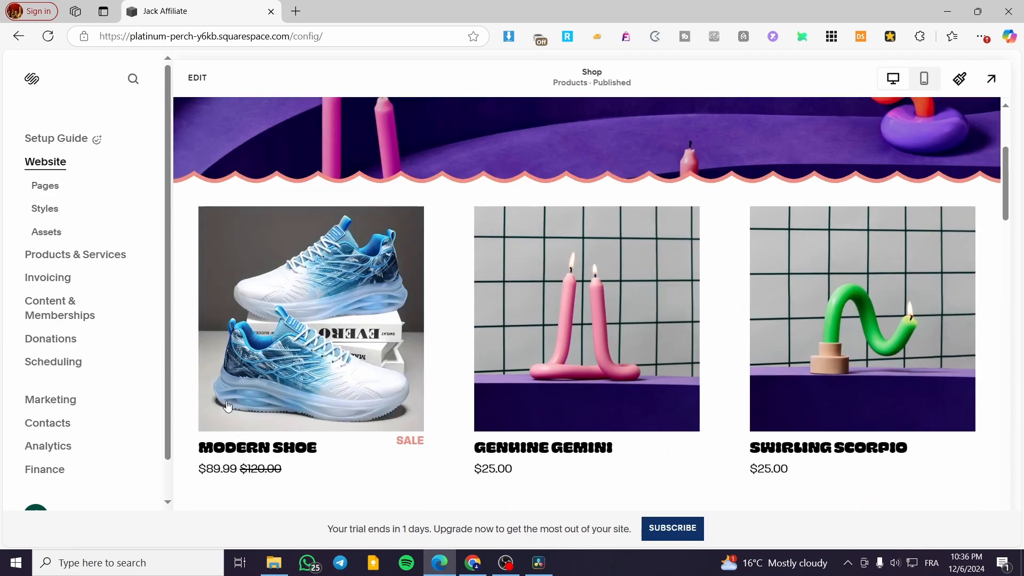
- Add a blank page named "Special Offers" to the site's main navigation
{"action": "left_click", "coordinate": [50, 186]}
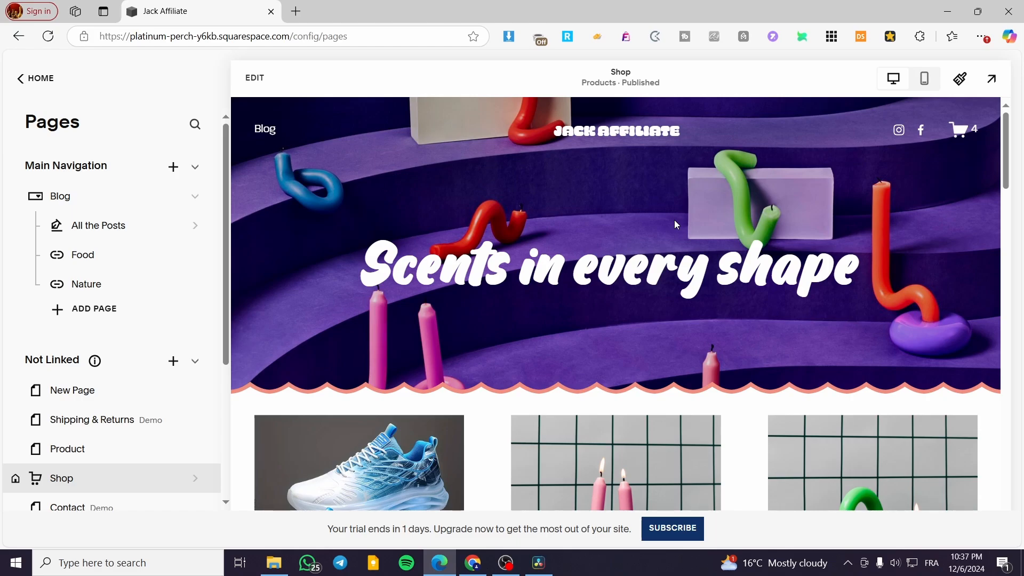
{"action": "left_click", "coordinate": [172, 167]}
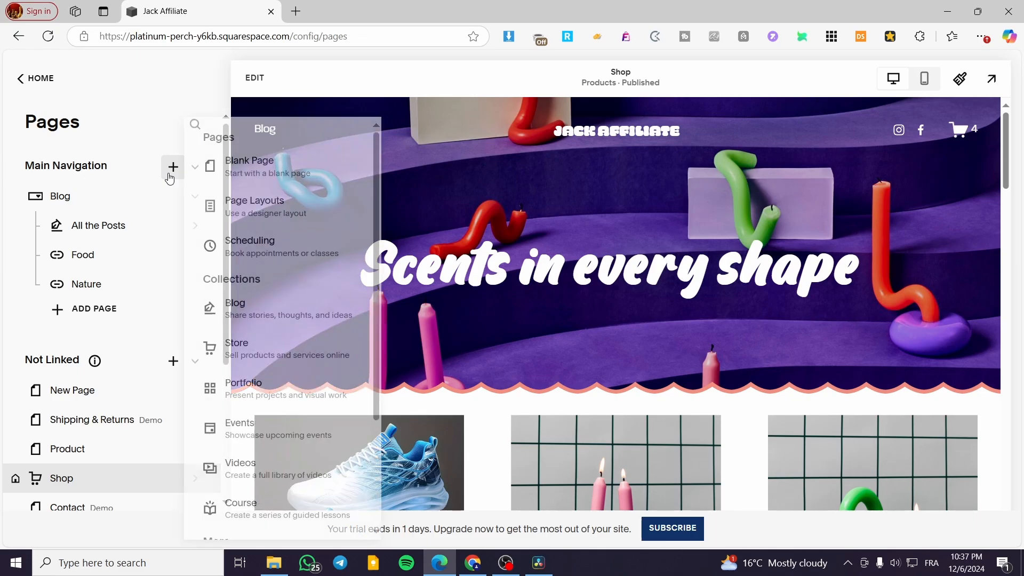
{"action": "left_click", "coordinate": [285, 172]}
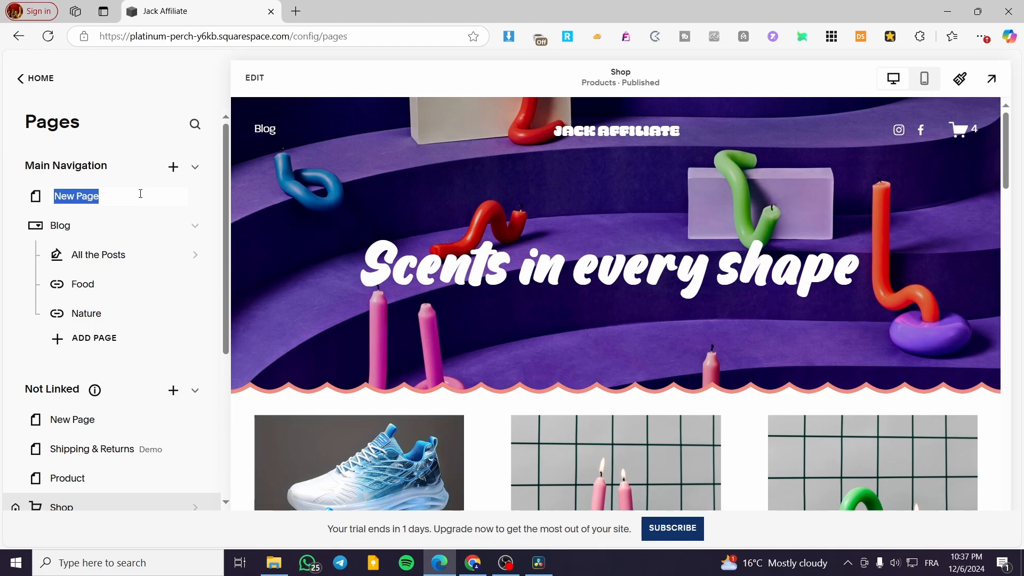
{"action": "type", "text": "Special"}
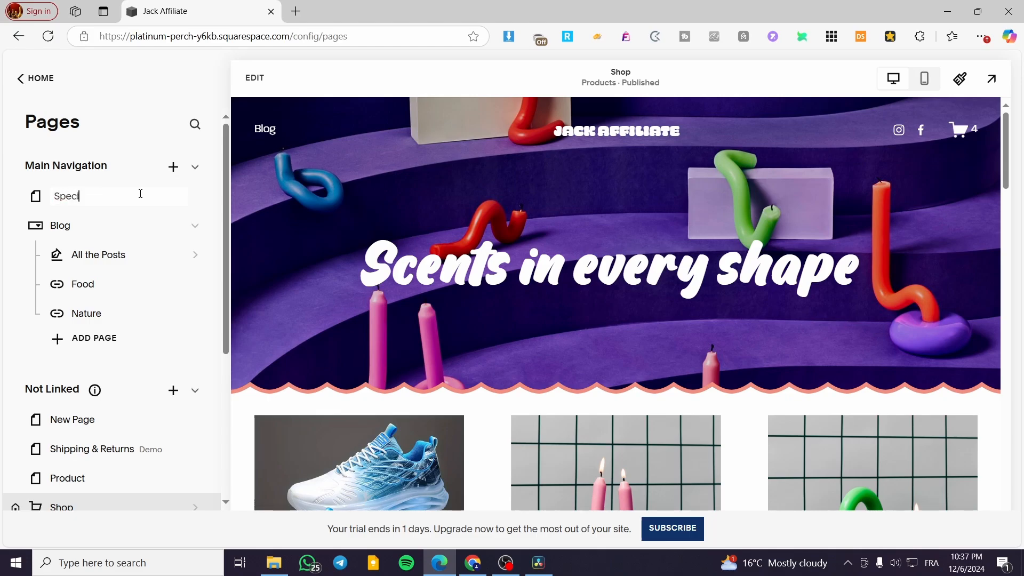
{"action": "type", "text": " Offers"}
{"action": "left_click", "coordinate": [142, 144]}
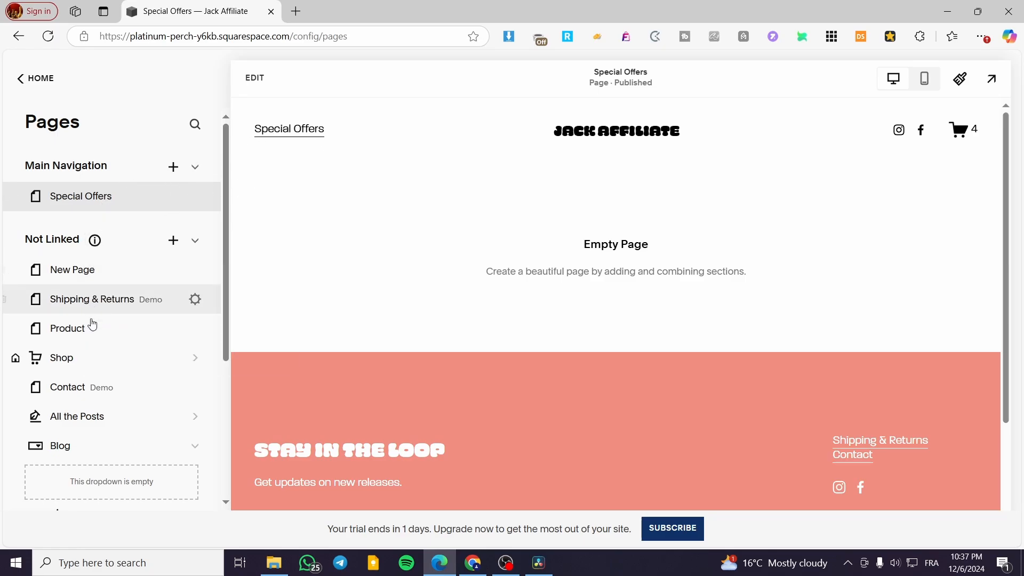
- Move the Blog dropdown from the Not Linked pages into the main navigation, below Special Offers
{"action": "scroll", "coordinate": [91, 439], "scroll_direction": "down", "scroll_amount": 2}
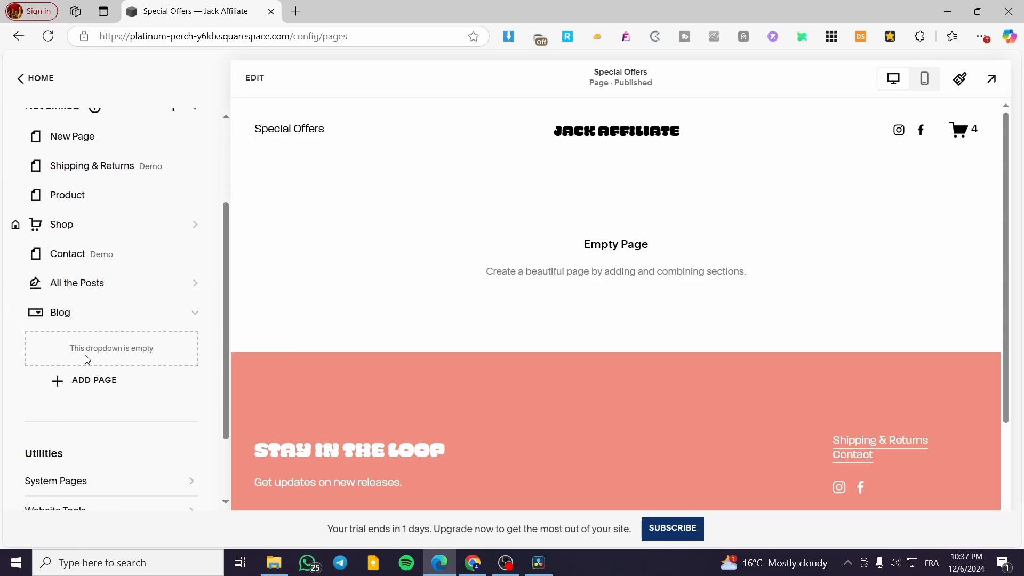
{"action": "scroll", "coordinate": [86, 347], "scroll_direction": "up", "scroll_amount": 1}
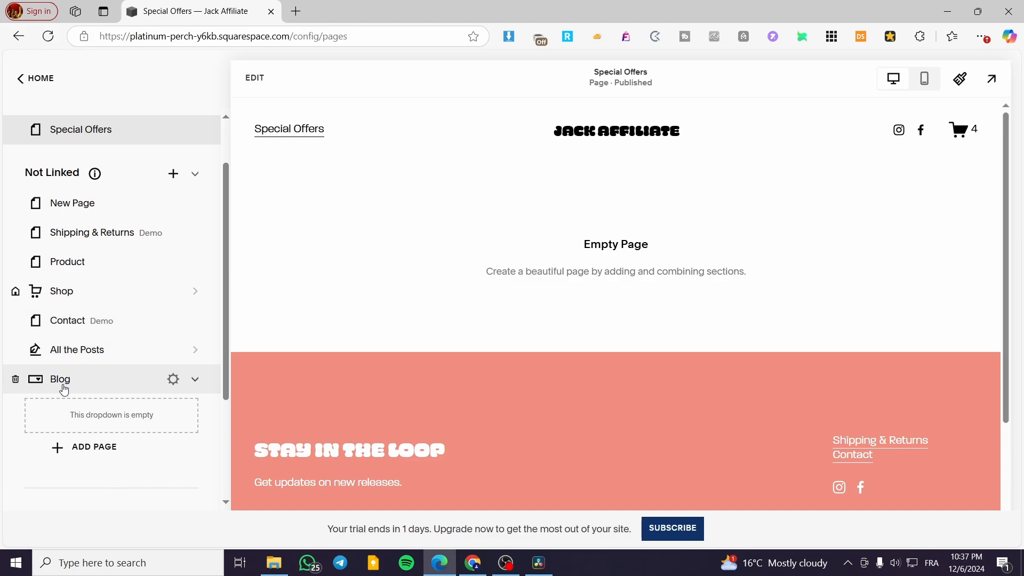
{"action": "left_click_drag", "start_coordinate": [62, 385], "coordinate": [70, 235]}
{"action": "mouse_move", "coordinate": [95, 342]}
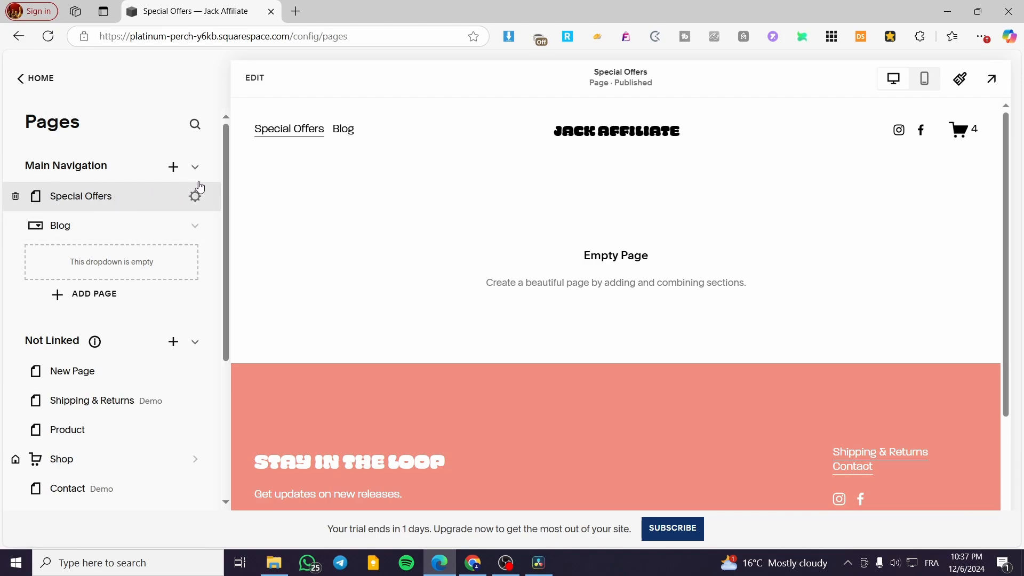
- Start editing the Special Offers page and add a blank section to it
{"action": "left_click", "coordinate": [255, 78]}
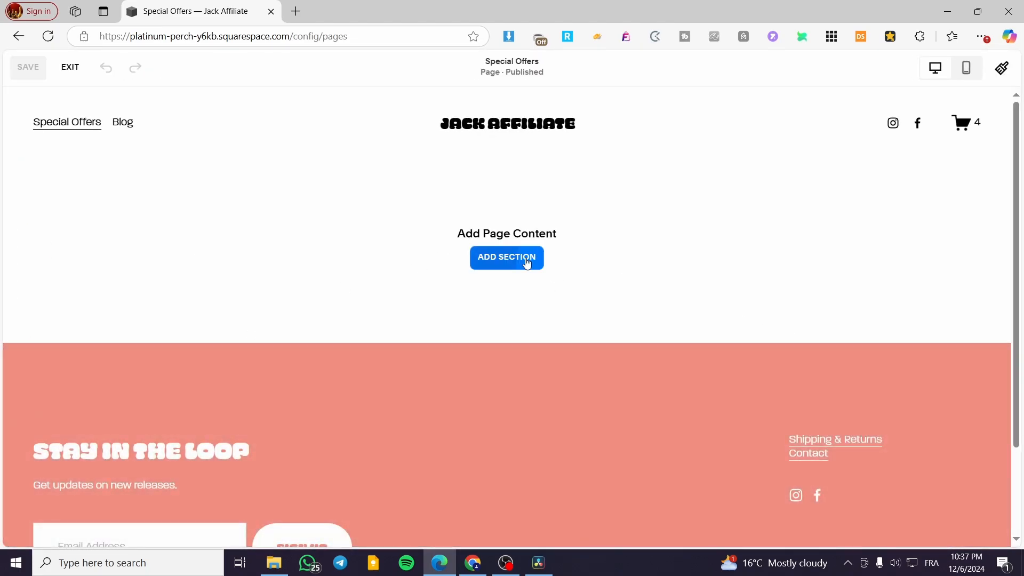
{"action": "left_click", "coordinate": [527, 261]}
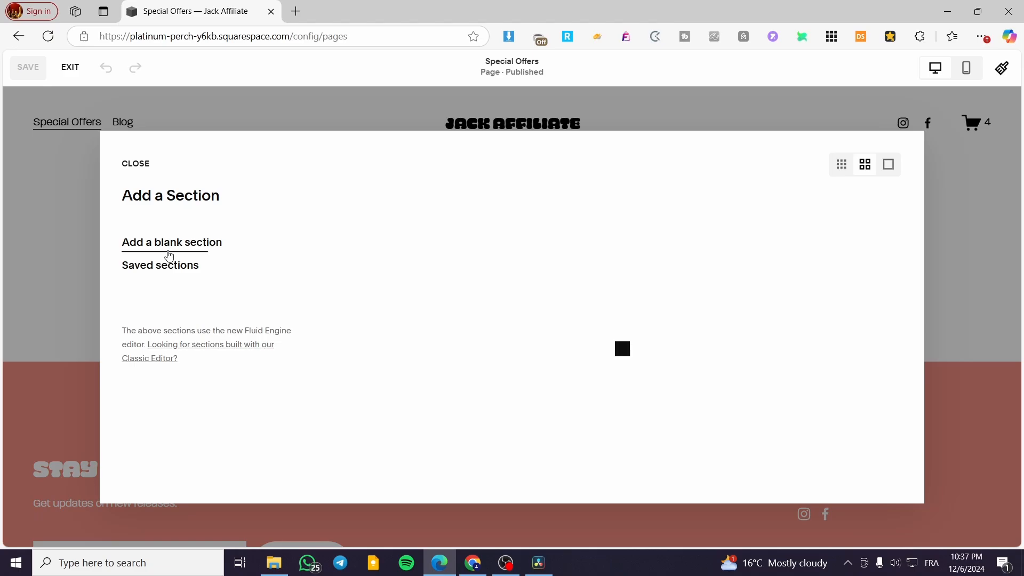
{"action": "key", "text": "Escape"}
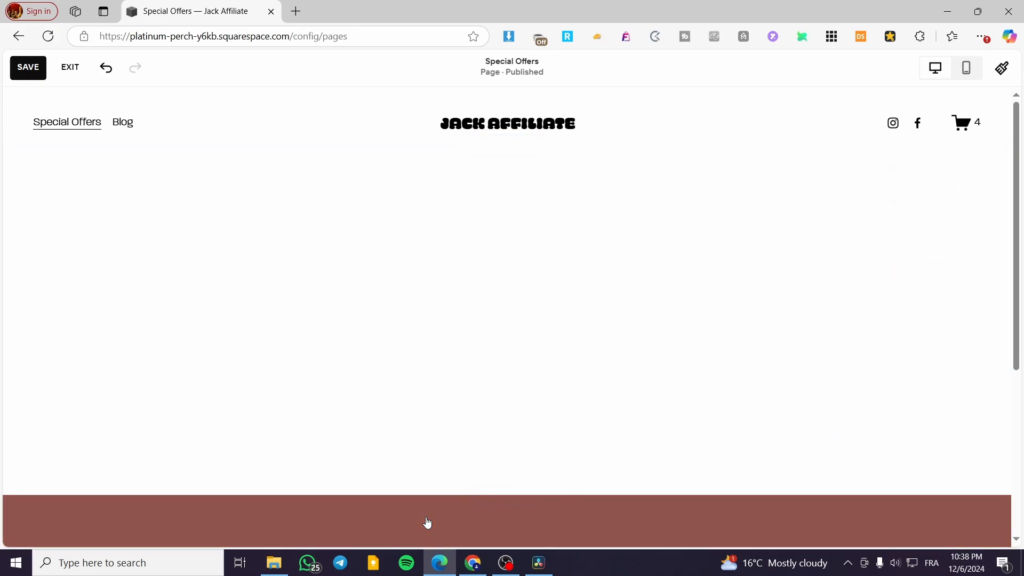
- Add an image block to the blank section and fill it with iphone_14_pro_silver_ebay_1.jpg from the image library
{"action": "left_click", "coordinate": [86, 176]}
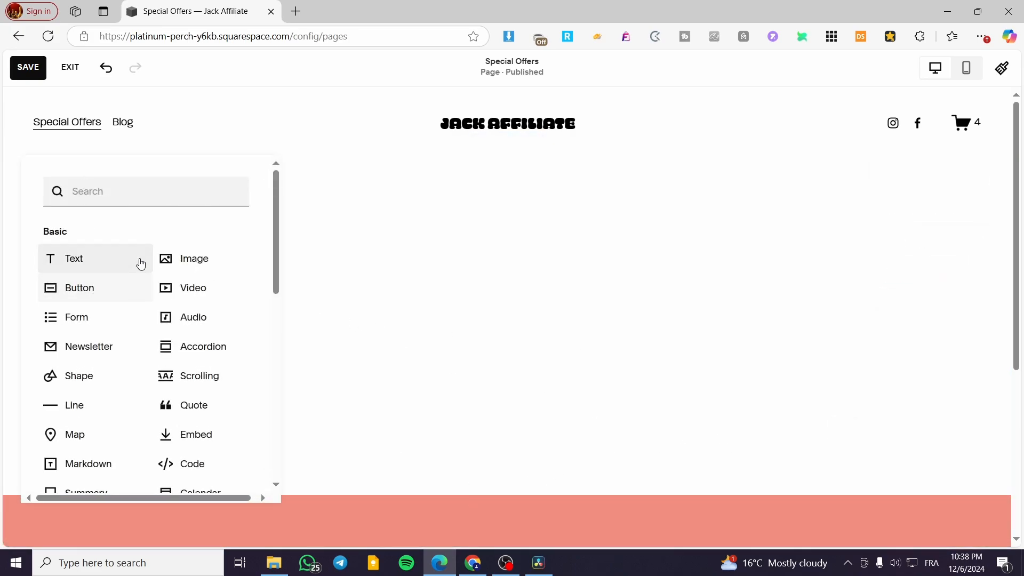
{"action": "left_click", "coordinate": [213, 273]}
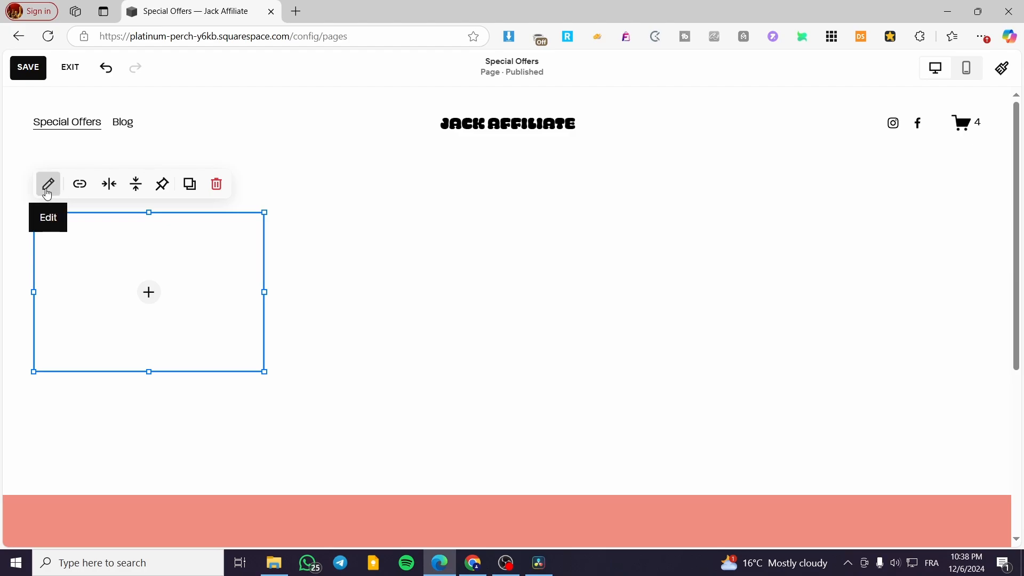
{"action": "left_click", "coordinate": [48, 188]}
{"action": "left_click", "coordinate": [388, 291]}
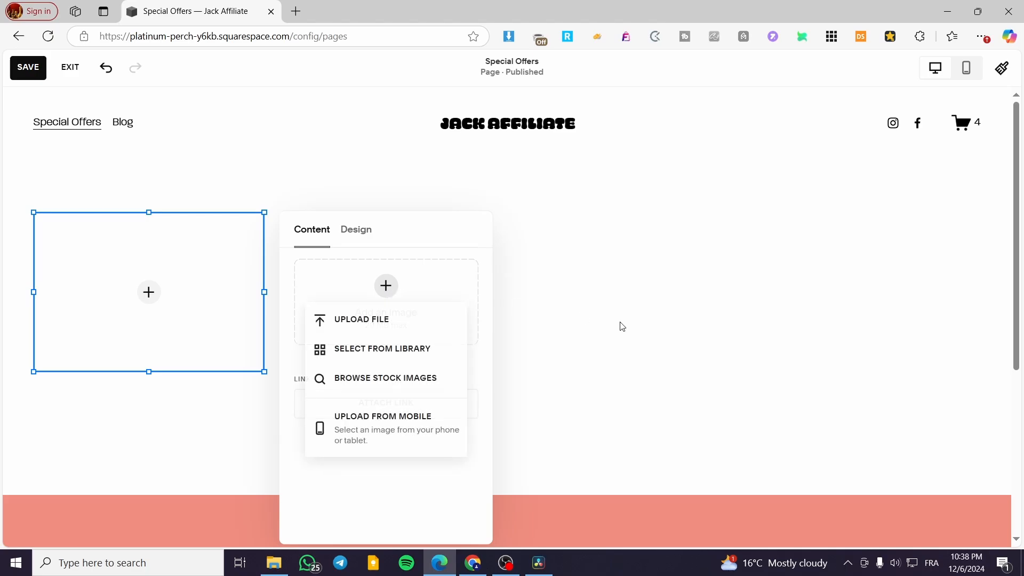
{"action": "left_click", "coordinate": [388, 354]}
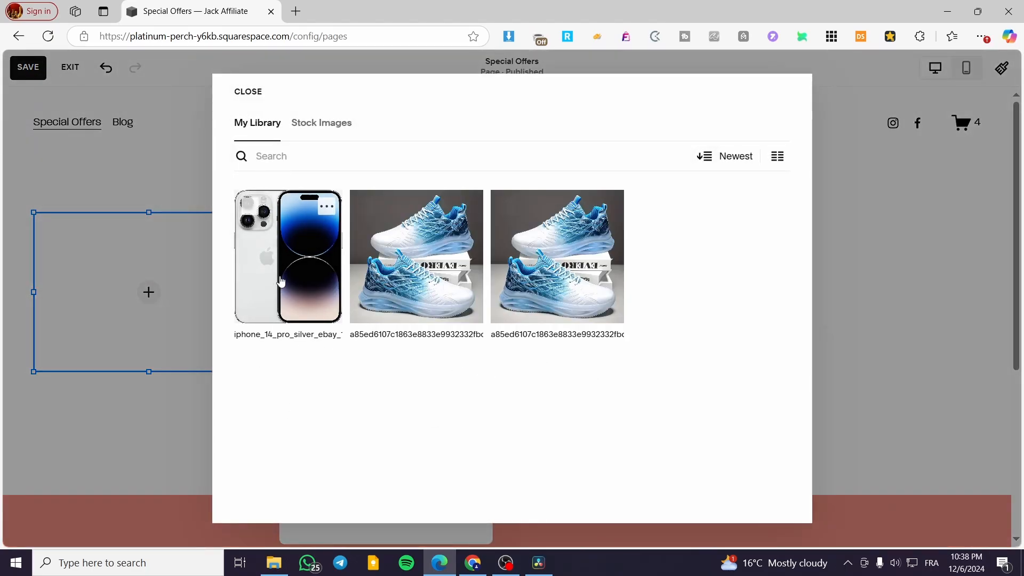
{"action": "left_click", "coordinate": [281, 281]}
{"action": "left_click", "coordinate": [780, 504]}
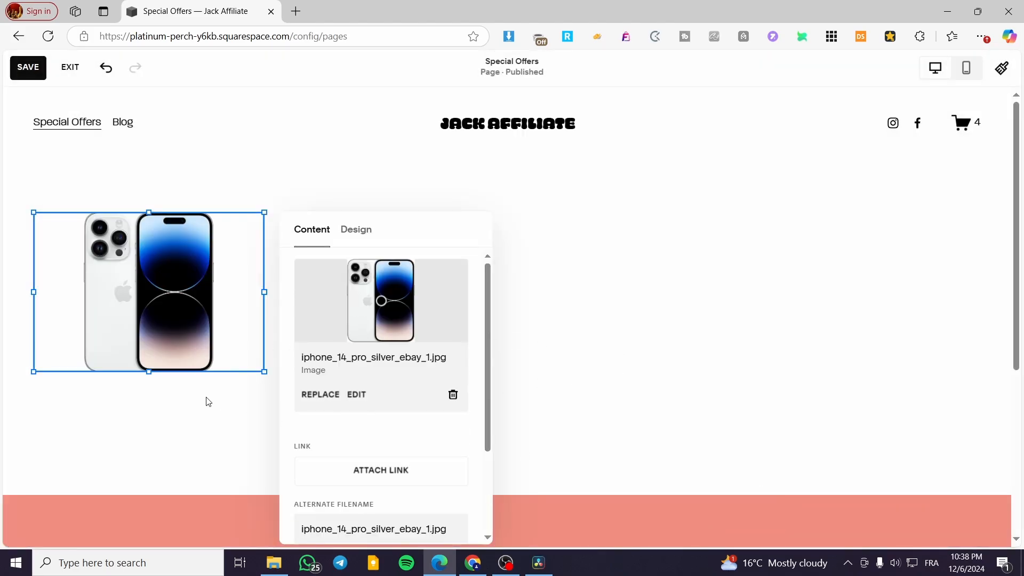
{"action": "left_click", "coordinate": [176, 445]}
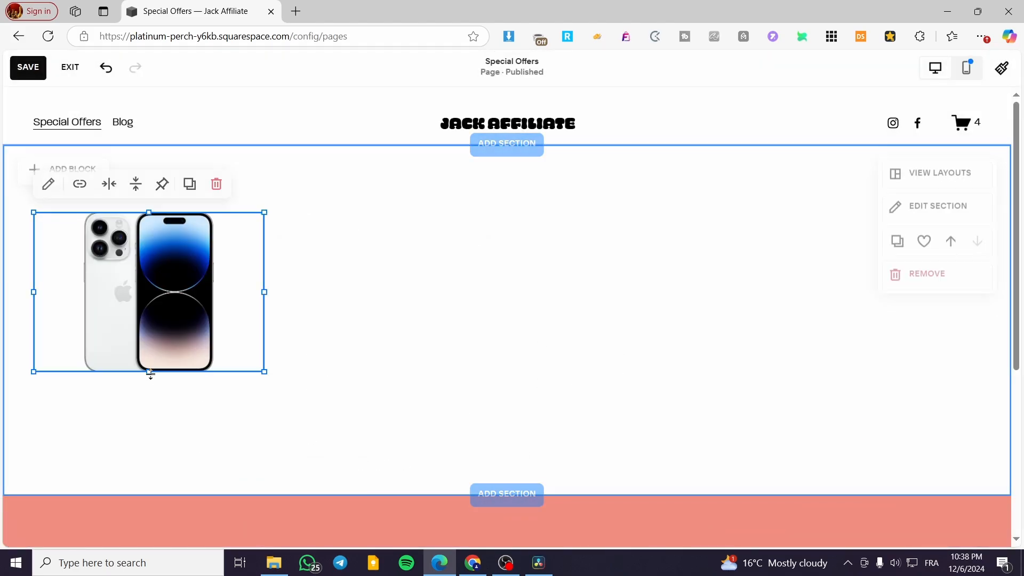
- Enlarge the phone image block downward to nearly double its height and shift it slightly to the right
{"action": "left_click_drag", "start_coordinate": [151, 374], "coordinate": [165, 507]}
{"action": "left_click_drag", "start_coordinate": [175, 386], "coordinate": [262, 392]}
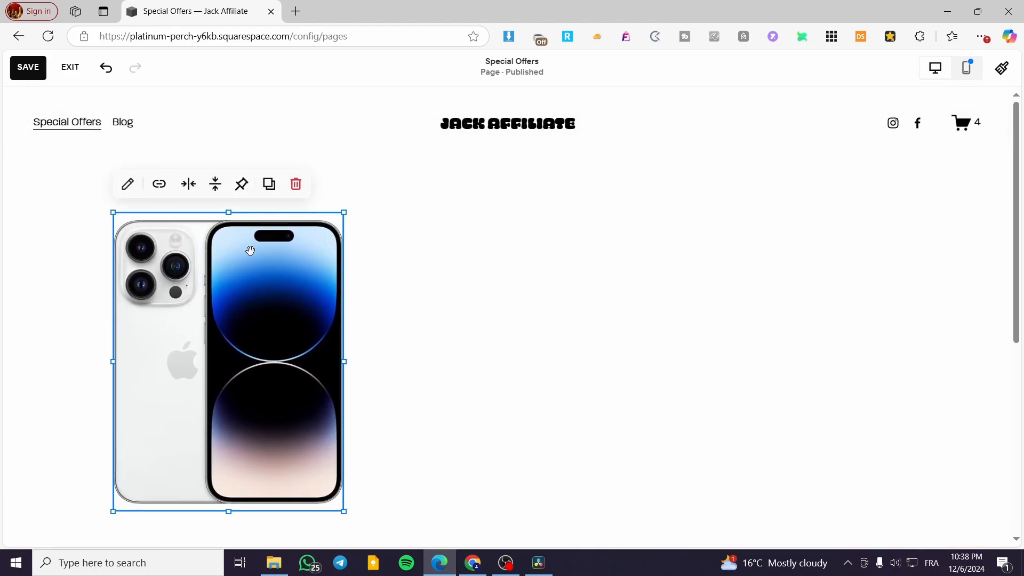
{"action": "left_click", "coordinate": [563, 296]}
- Add a text block to the section and place it just right of the phone image, level with its top
{"action": "left_click", "coordinate": [73, 173]}
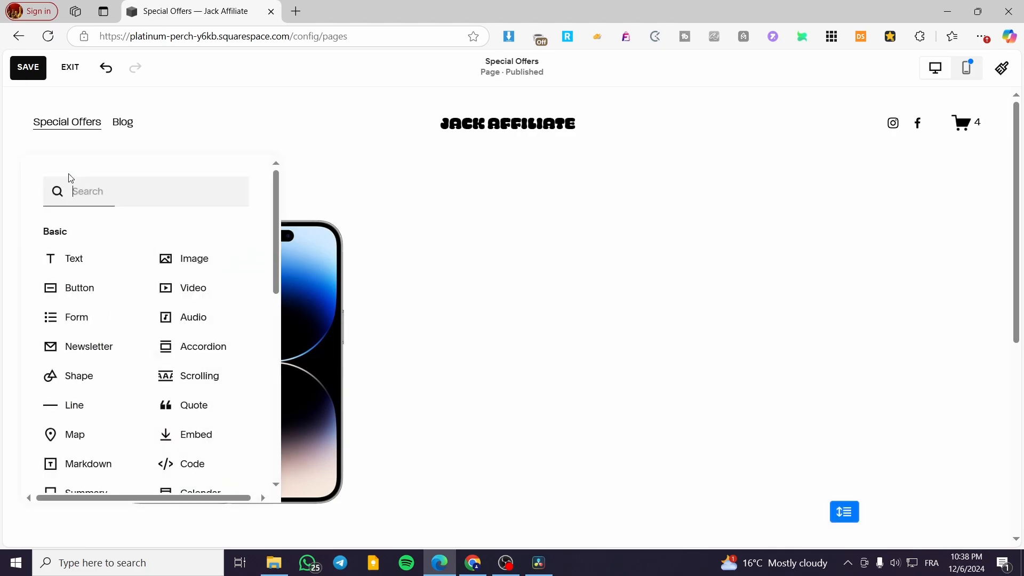
{"action": "left_click", "coordinate": [103, 267]}
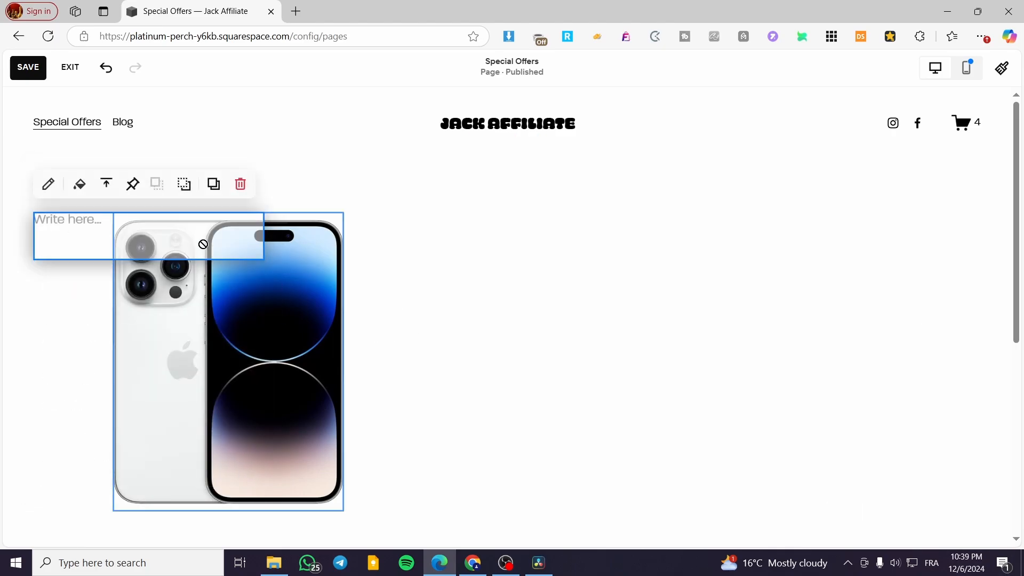
{"action": "left_click_drag", "start_coordinate": [201, 240], "coordinate": [466, 238]}
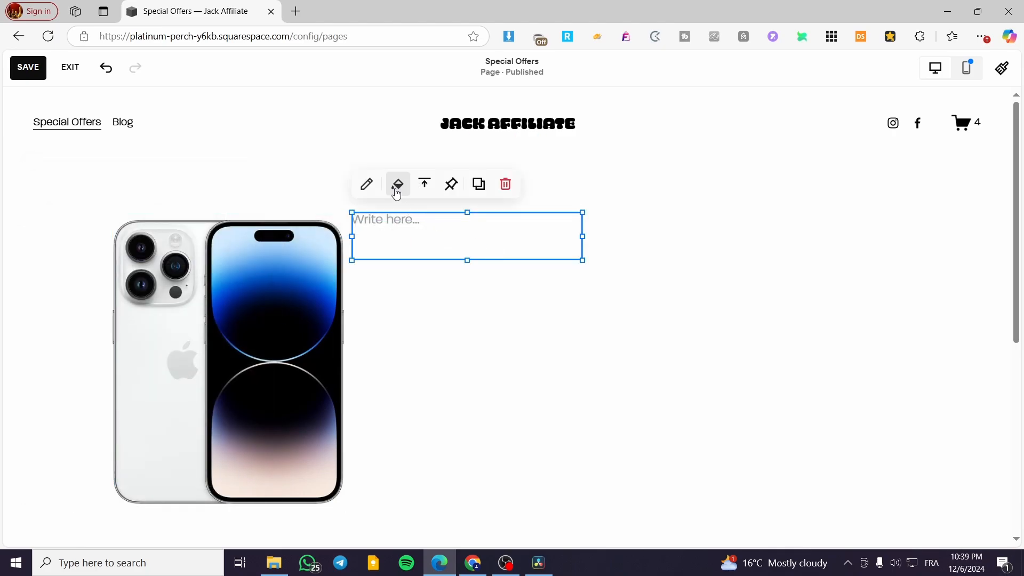
- Format the text block as Heading 2 and enter the title "Iphone 15 Pro"
{"action": "left_click", "coordinate": [366, 183]}
{"action": "left_click", "coordinate": [425, 177]}
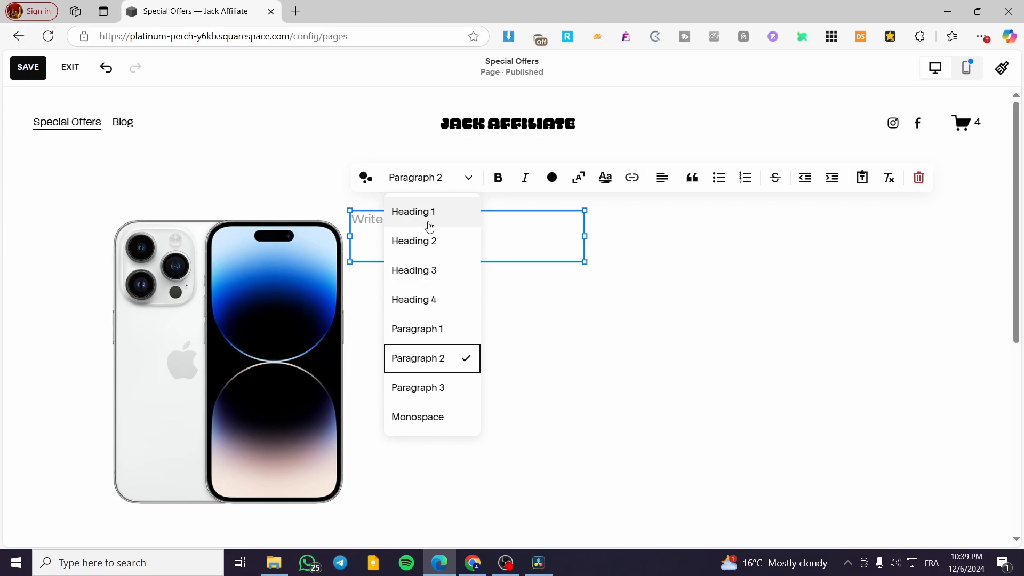
{"action": "left_click", "coordinate": [427, 243]}
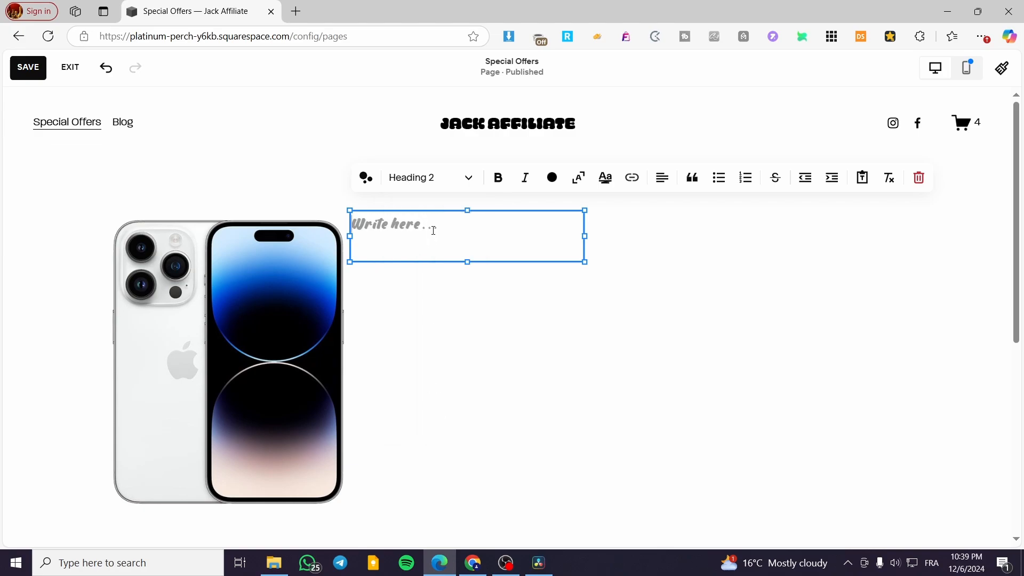
{"action": "type", "text": "I"}
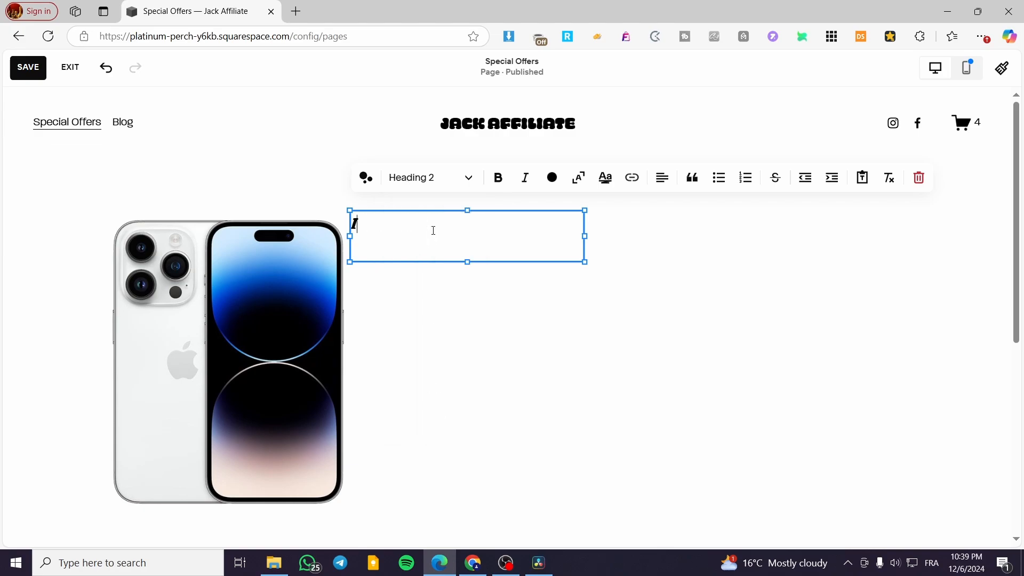
{"action": "type", "text": "phone 15 "}
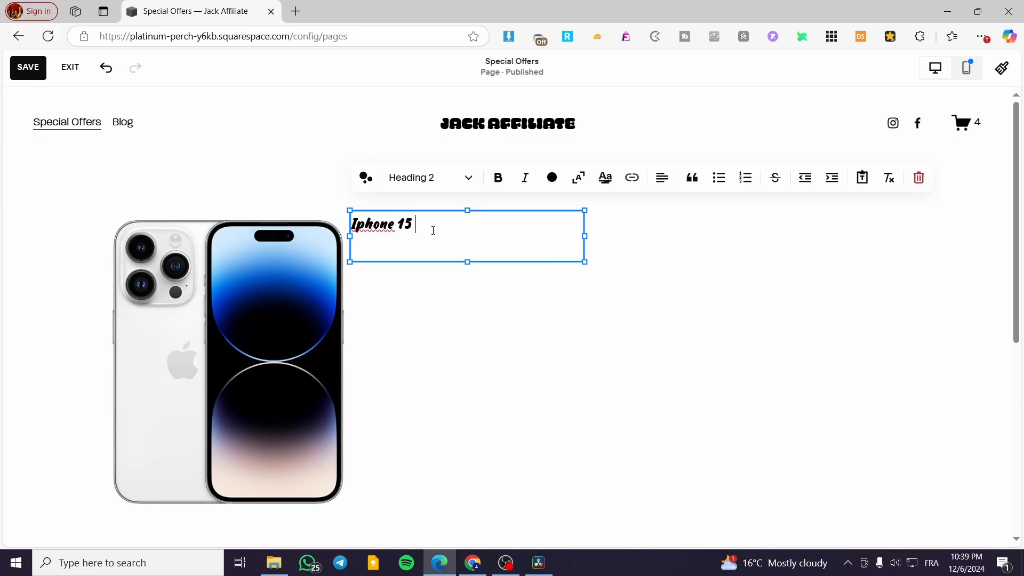
{"action": "type", "text": "Pro"}
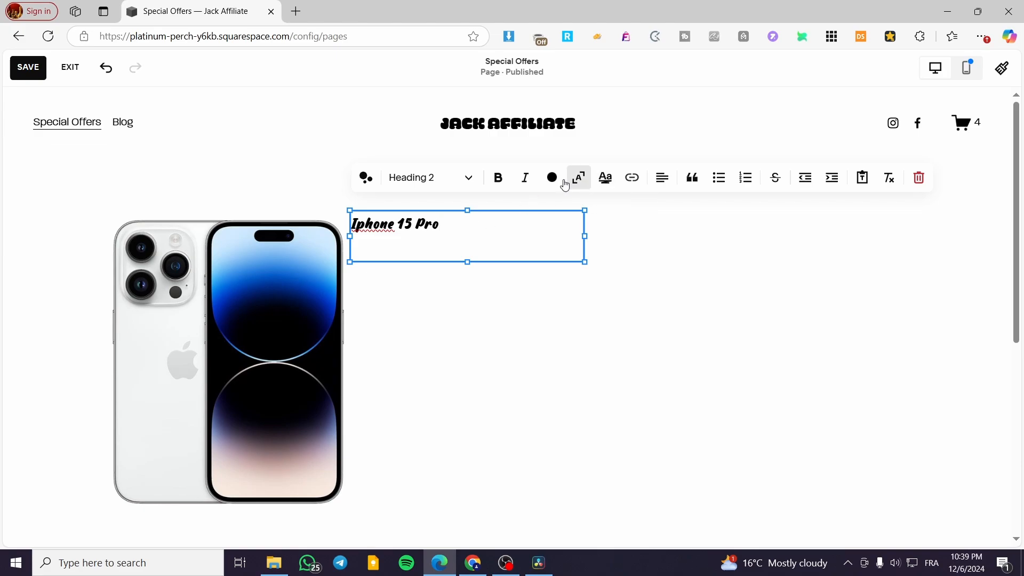
- Try the Heading 1 style on the "Iphone 15 Pro" title and return it to Heading 2
{"action": "left_click", "coordinate": [430, 178]}
{"action": "left_click", "coordinate": [424, 209]}
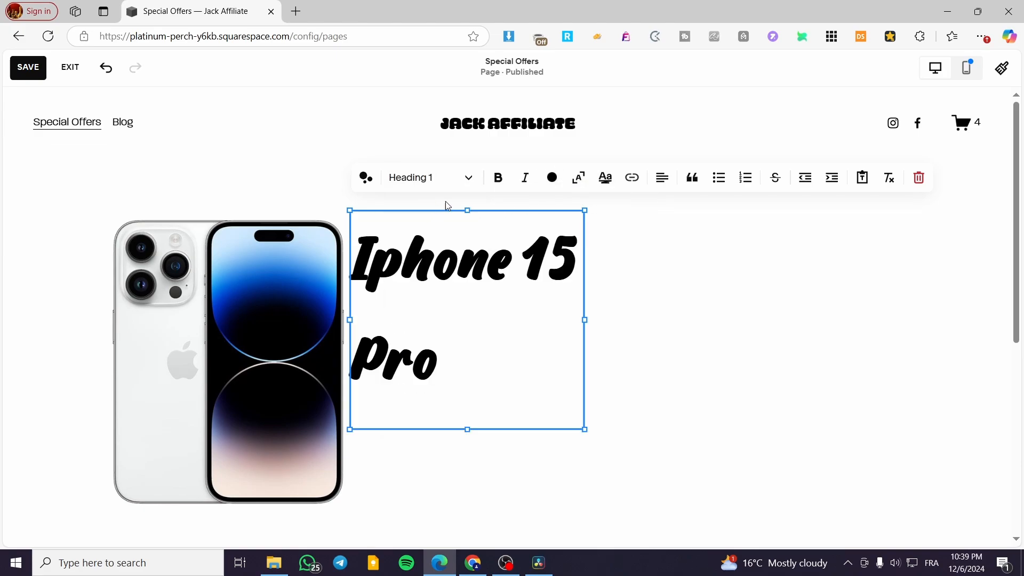
{"action": "left_click", "coordinate": [469, 179]}
{"action": "left_click", "coordinate": [453, 238]}
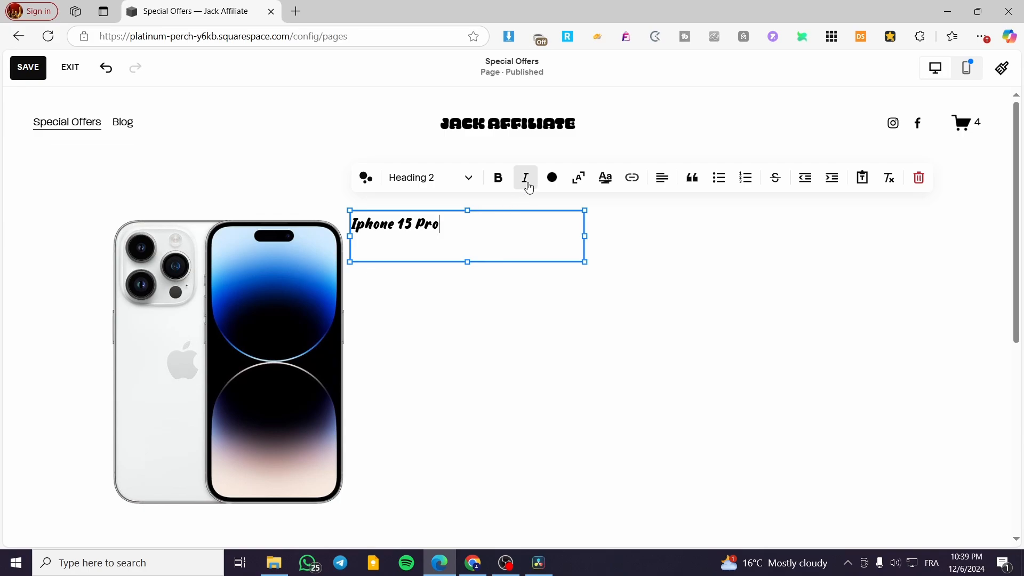
- Italicise the whole "Iphone 15 Pro" title and reopen its text block for editing
{"action": "left_click", "coordinate": [528, 184]}
{"action": "left_click_drag", "start_coordinate": [492, 231], "coordinate": [334, 236]}
{"action": "left_click", "coordinate": [529, 178]}
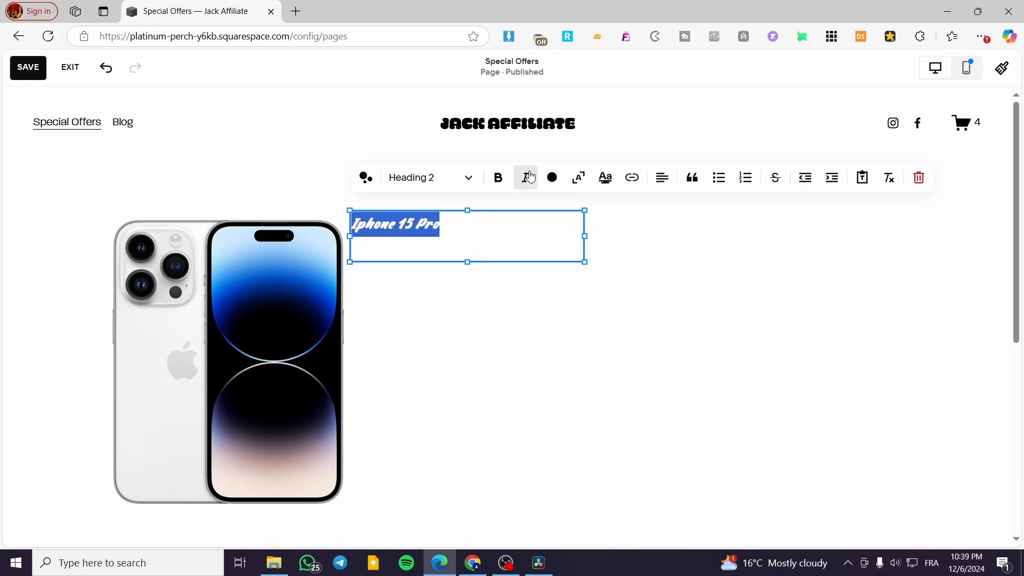
{"action": "left_click", "coordinate": [534, 312]}
{"action": "left_click", "coordinate": [454, 243]}
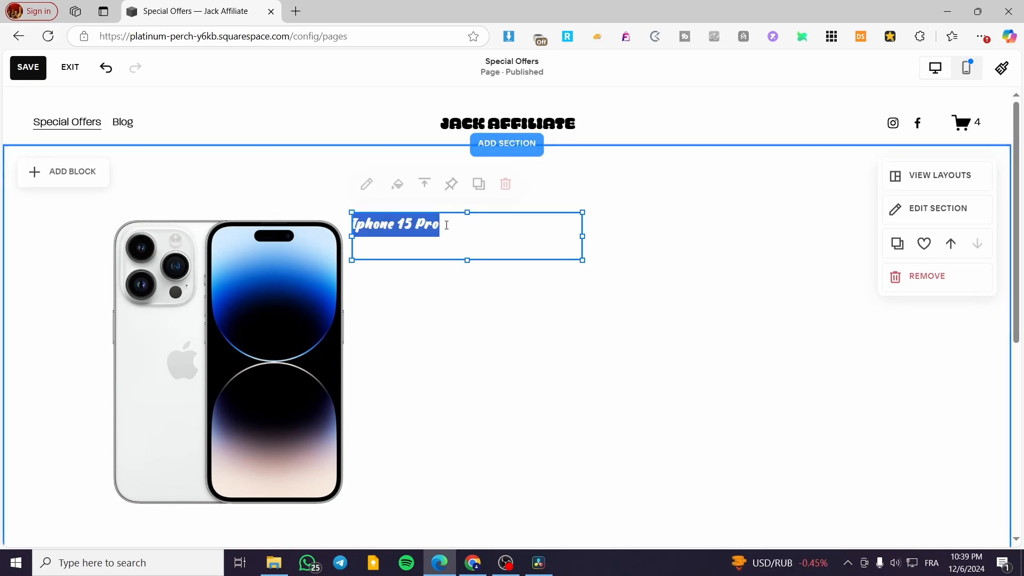
{"action": "left_click", "coordinate": [368, 187]}
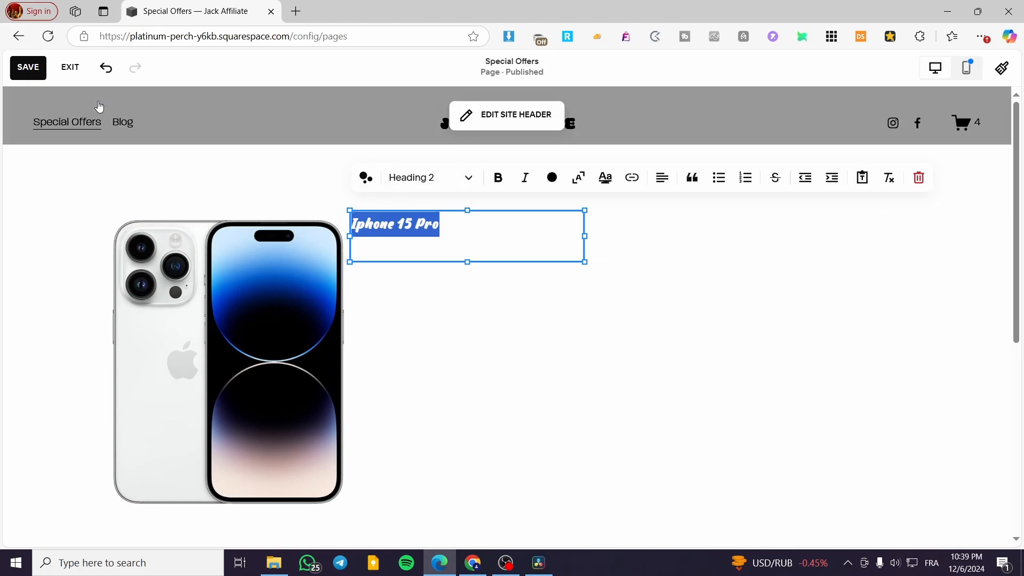
- Enlarge the "Iphone 15 Pro" title's text block in width and height, and apply the Heading 1 style to the title
{"action": "left_click", "coordinate": [453, 229]}
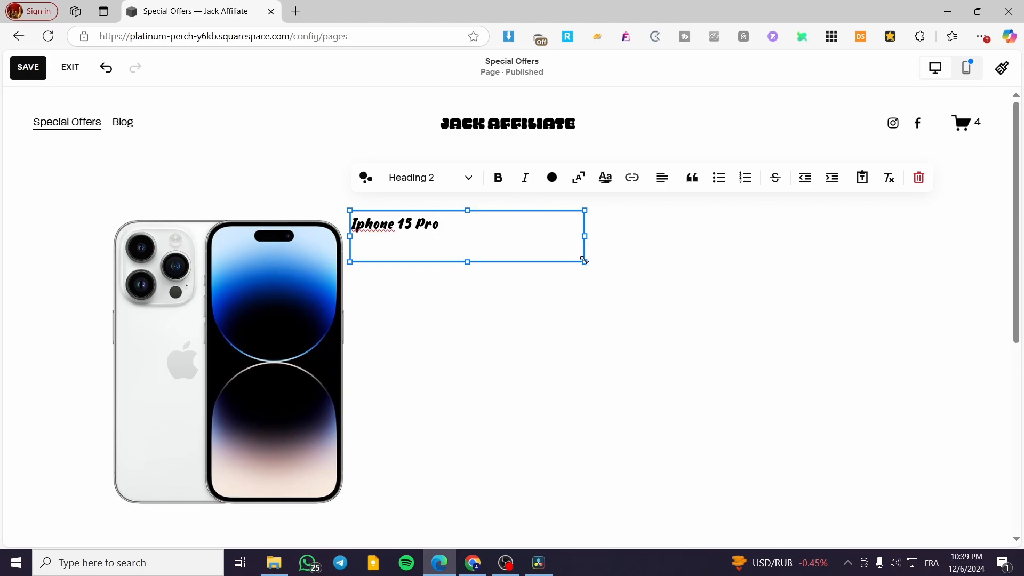
{"action": "left_click_drag", "start_coordinate": [585, 262], "coordinate": [736, 317]}
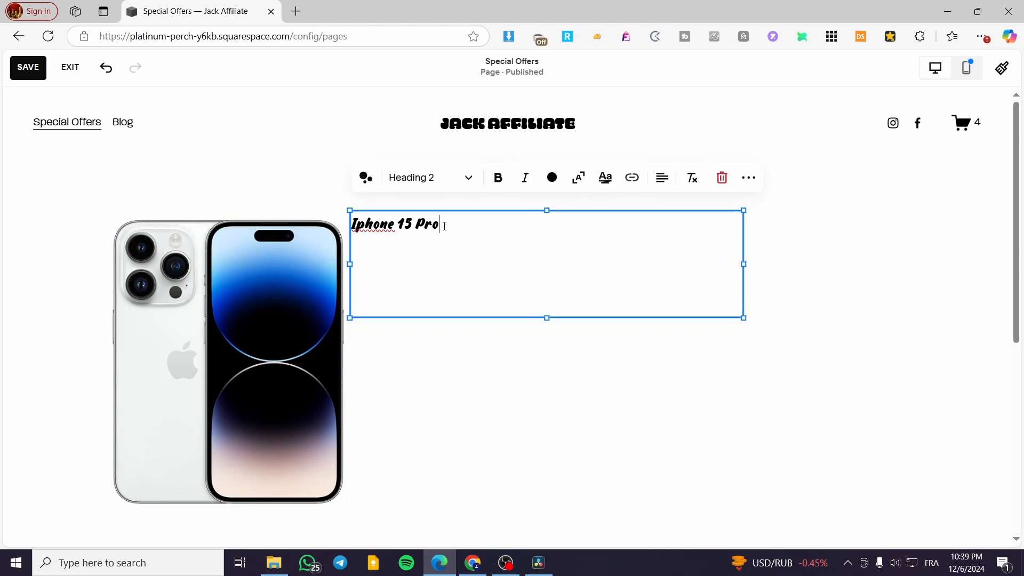
{"action": "left_click", "coordinate": [468, 178]}
{"action": "left_click", "coordinate": [441, 208]}
{"action": "left_click", "coordinate": [810, 293]}
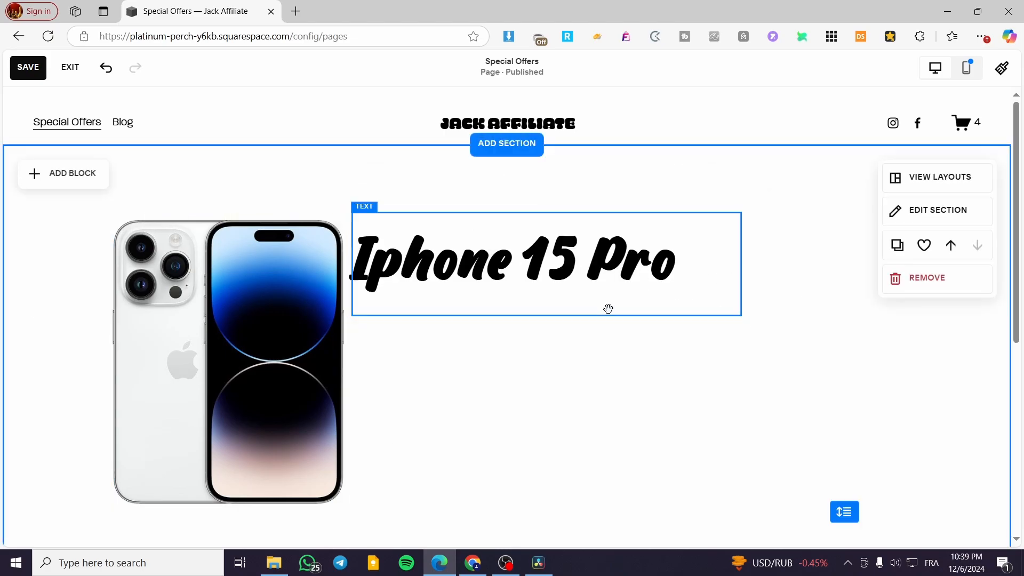
{"action": "left_click", "coordinate": [524, 256]}
{"action": "mouse_move", "coordinate": [741, 316]}
{"action": "left_mouse_down"}
{"action": "mouse_move", "coordinate": [665, 302]}
{"action": "mouse_move", "coordinate": [731, 306]}
{"action": "left_mouse_up"}
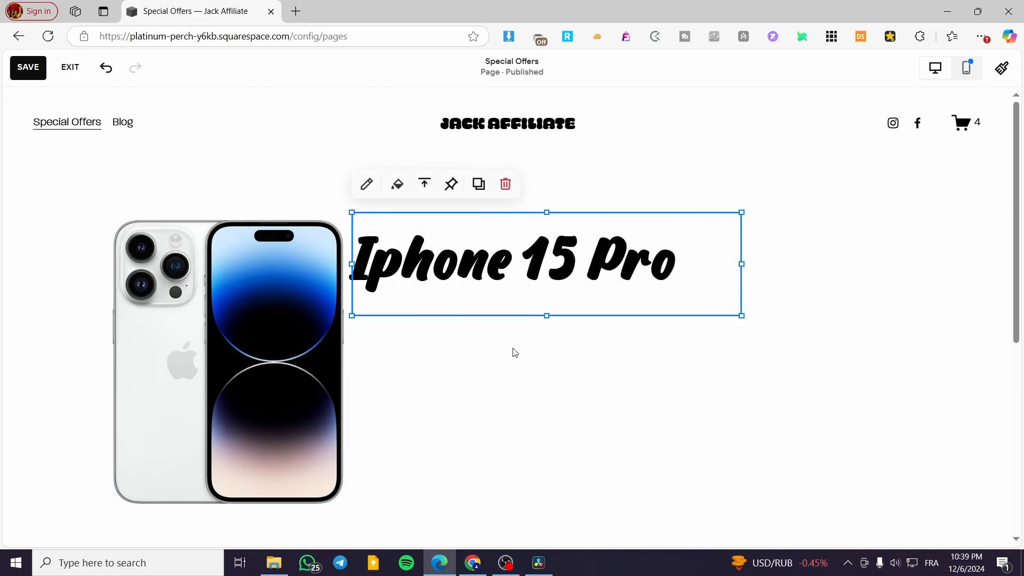
{"action": "left_click", "coordinate": [540, 363]}
- Add a second text block to the section, place it directly below the title and open it for editing
{"action": "left_click", "coordinate": [56, 171]}
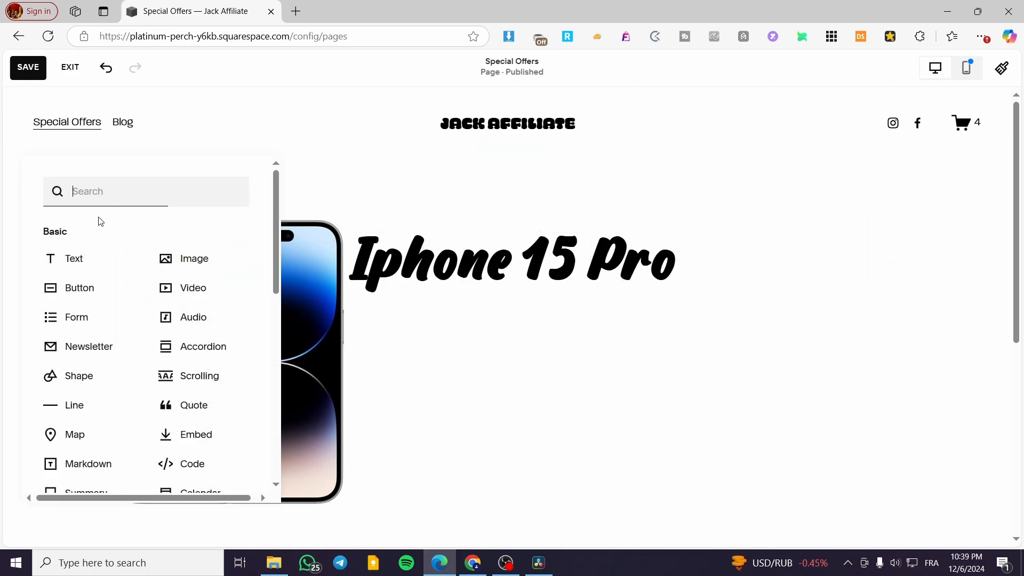
{"action": "left_click", "coordinate": [84, 263]}
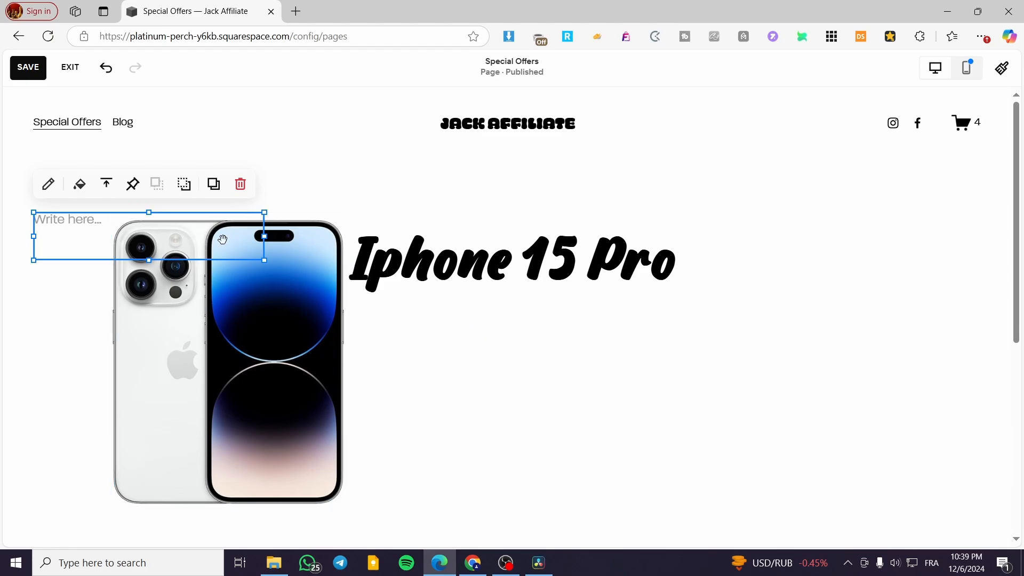
{"action": "left_click_drag", "start_coordinate": [222, 238], "coordinate": [664, 401]}
{"action": "left_click", "coordinate": [387, 309]}
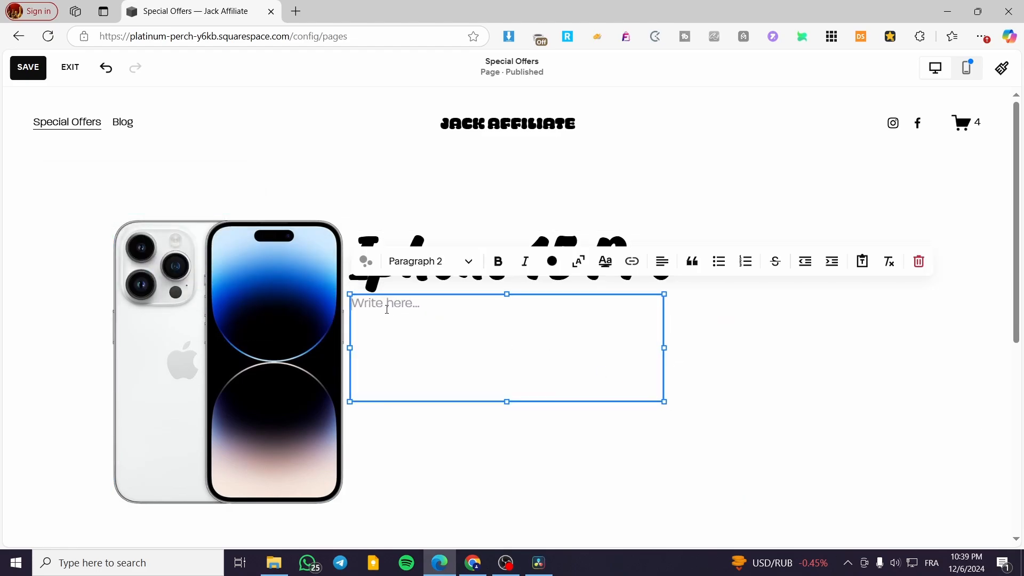
- Enter the description lines "Iphone 15 pro", "Storage: 256 gb" and "Color: White/Silver" in the new text block
{"action": "type", "text": "Iphone 15 pro"}
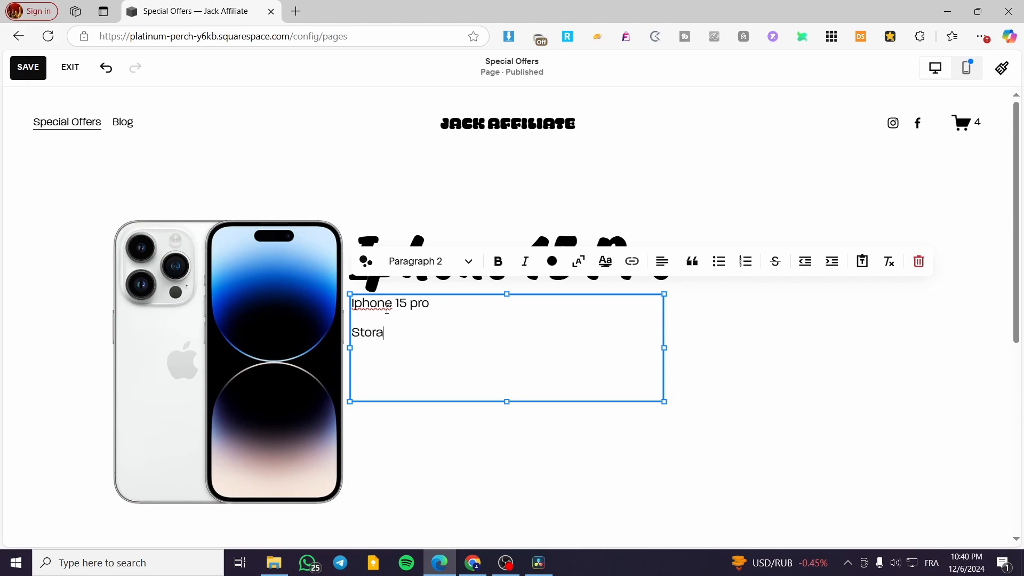
{"action": "type", "text": "ge"}
{"action": "type", "text": "Color"}
{"action": "type", "text": ": White"}
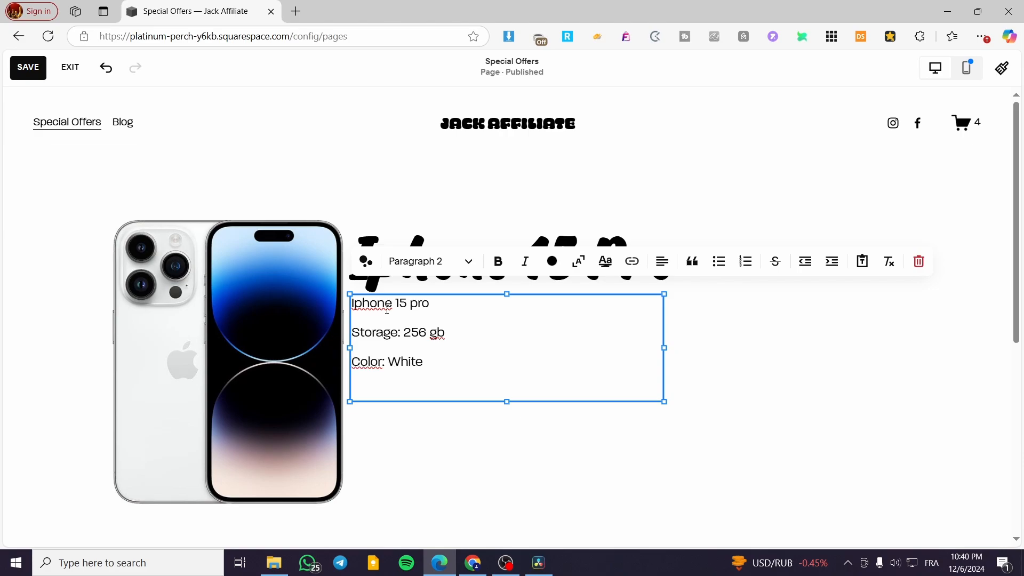
{"action": "type", "text": "/silver"}
{"action": "key", "text": "Return"}
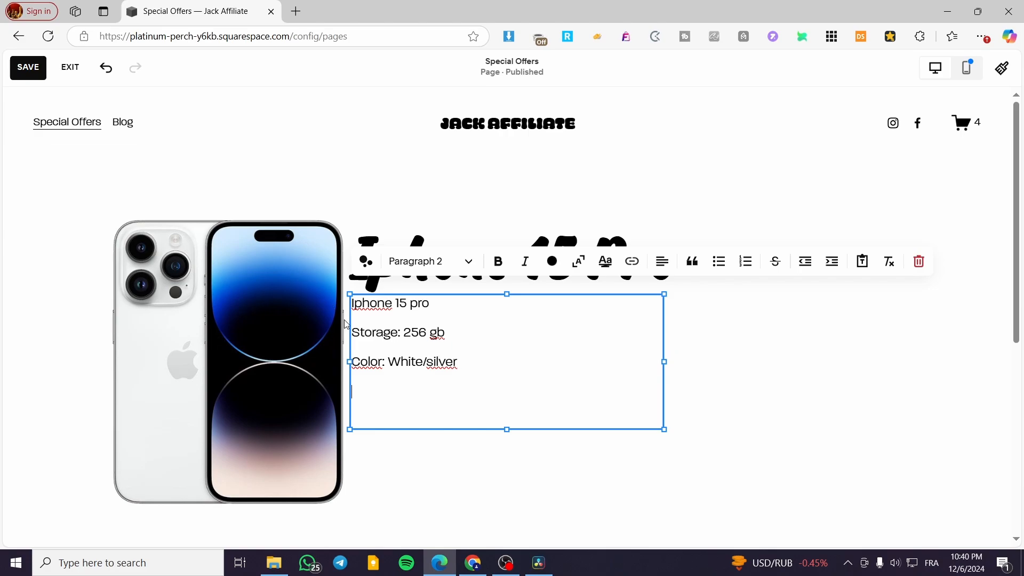
{"action": "left_click_drag", "start_coordinate": [435, 362], "coordinate": [428, 364]}
{"action": "type", "text": "S"}
{"action": "left_click", "coordinate": [473, 359]}
{"action": "key", "text": "Return"}
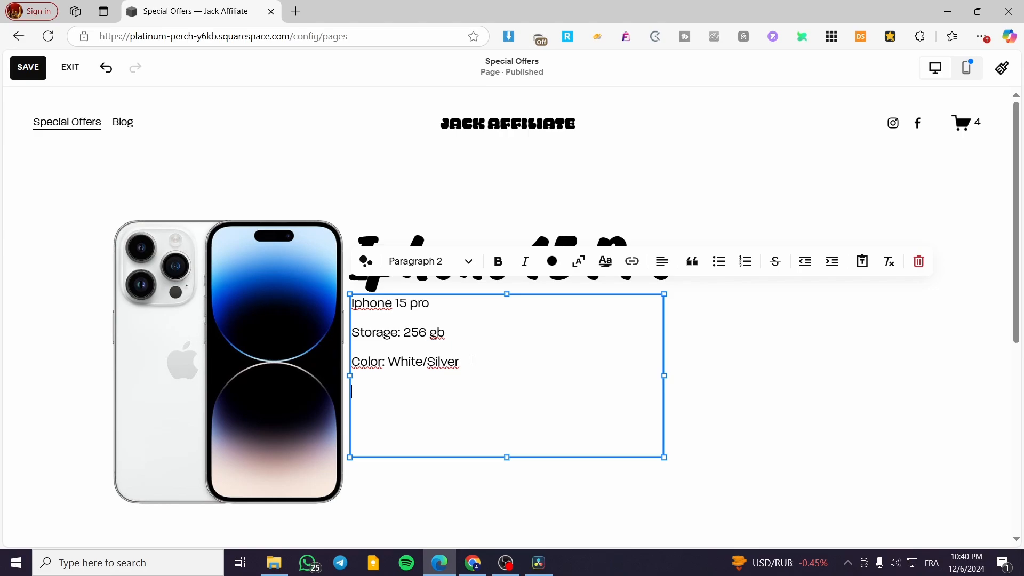
- Add the line "Condition: (used) Mint" below the color line and finish editing the description
{"action": "type", "text": "Condition: Mint"}
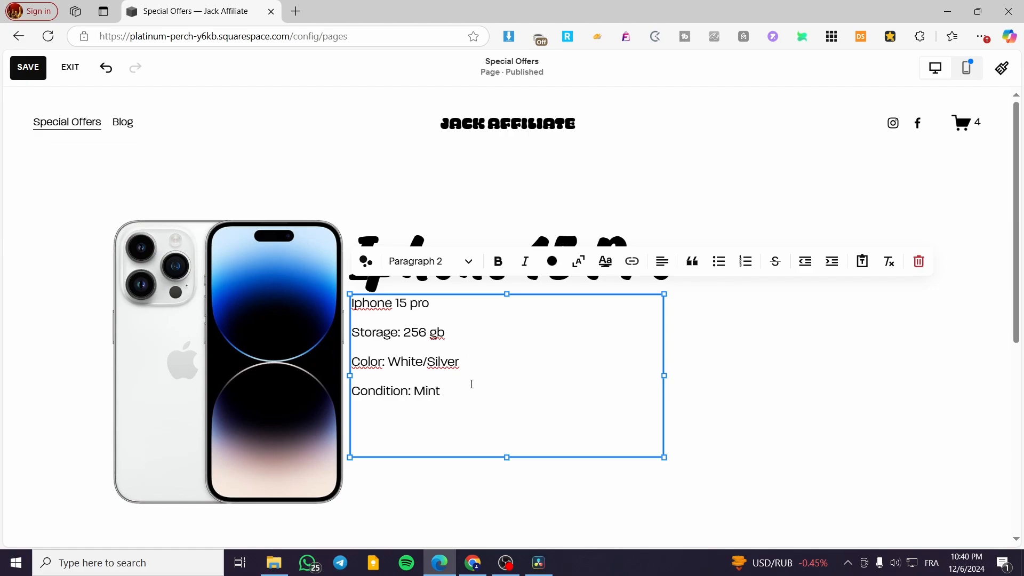
{"action": "type", "text": "(used)"}
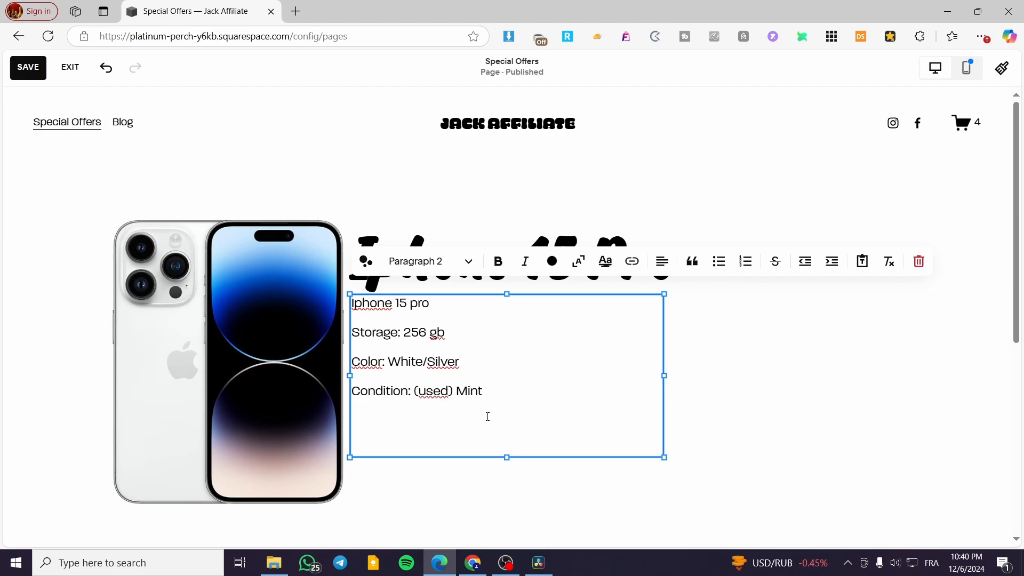
{"action": "key", "text": "Return"}
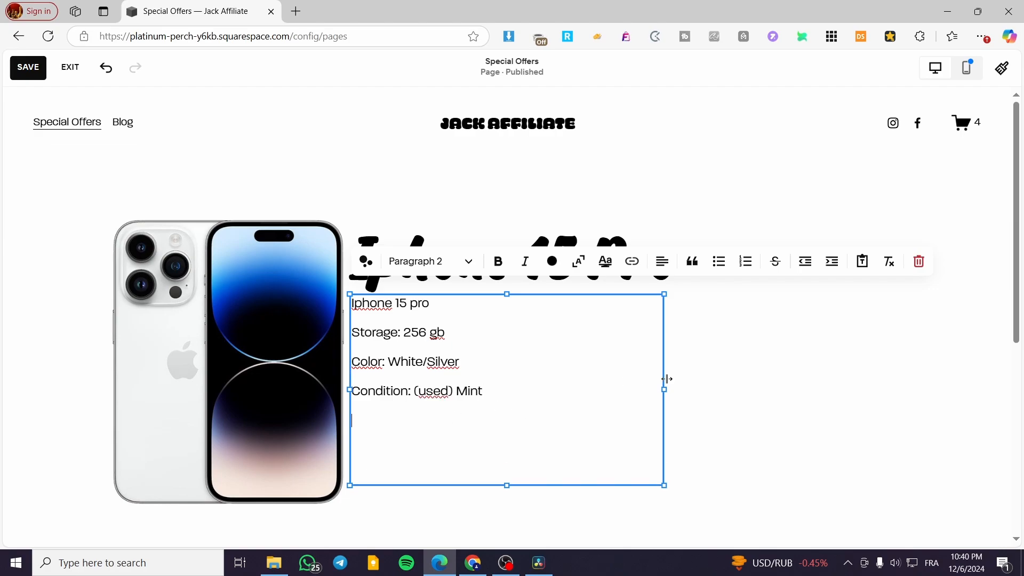
{"action": "left_click", "coordinate": [770, 381]}
- Make the description's first line, "Iphone 15 pro", bold
{"action": "left_click_drag", "start_coordinate": [521, 369], "coordinate": [523, 376]}
{"action": "left_click_drag", "start_coordinate": [432, 304], "coordinate": [349, 306]}
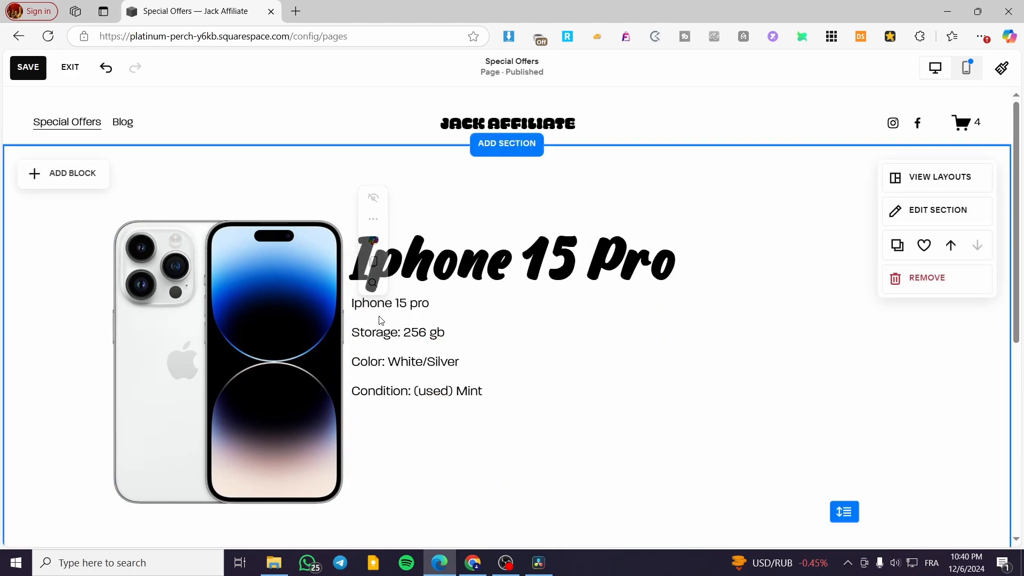
{"action": "left_click", "coordinate": [450, 305]}
{"action": "left_click", "coordinate": [367, 268]}
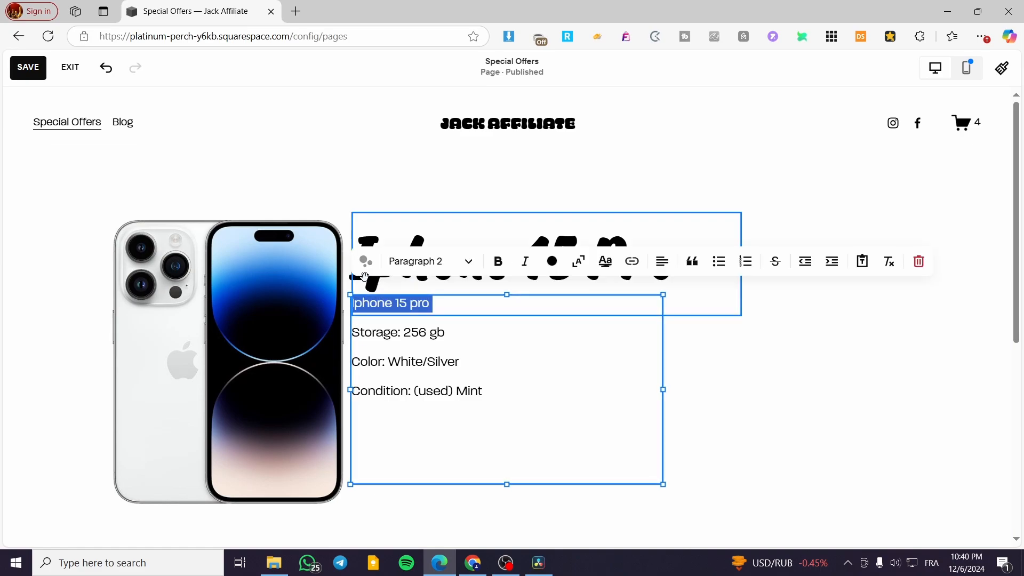
{"action": "left_click", "coordinate": [498, 261]}
{"action": "left_click", "coordinate": [731, 358]}
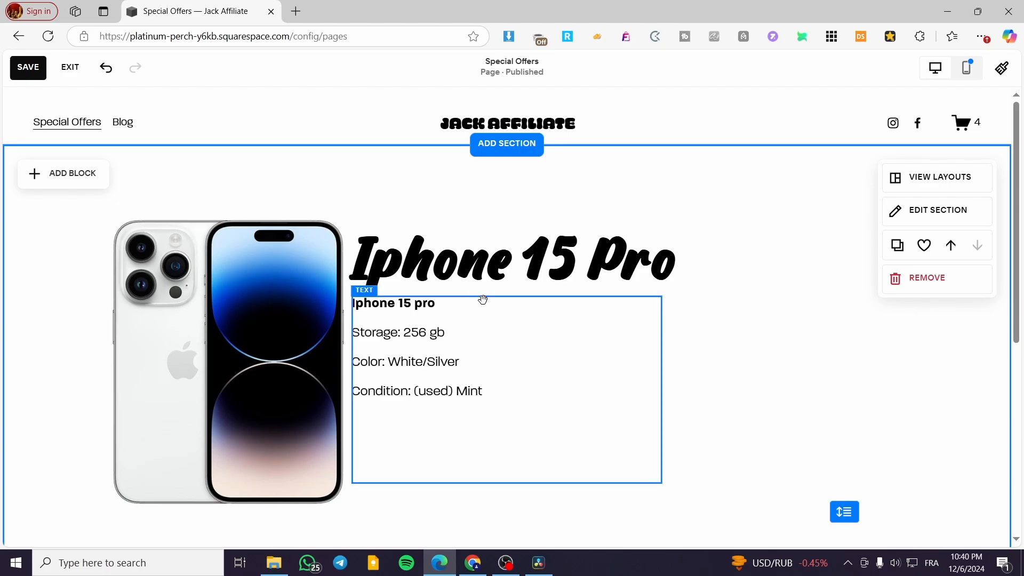
- Find the Form block by searching for "form", add it to the section and place it right of the phone title and description
{"action": "scroll", "coordinate": [835, 390], "scroll_direction": "down", "scroll_amount": 3}
{"action": "scroll", "coordinate": [838, 373], "scroll_direction": "up", "scroll_amount": 2}
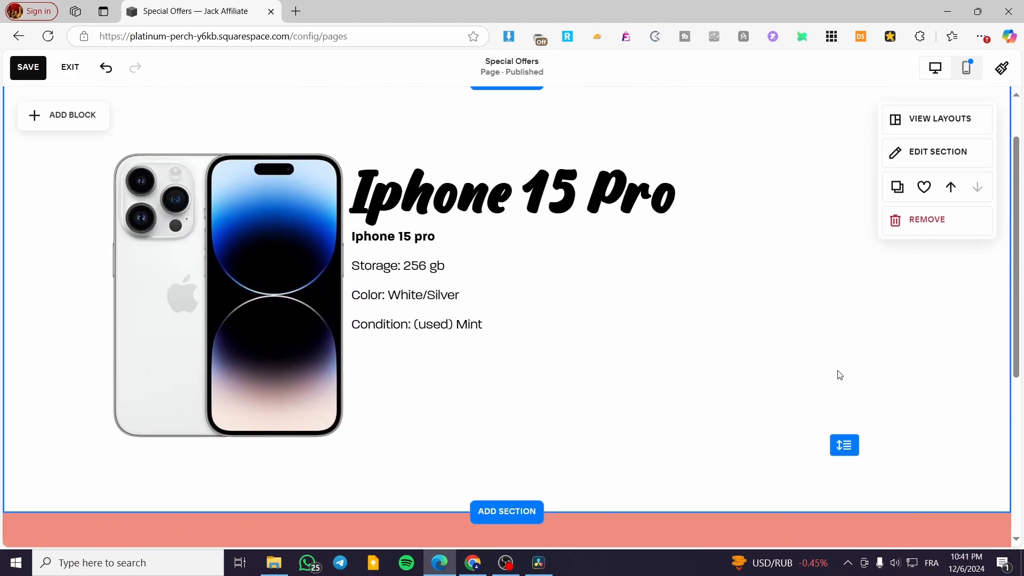
{"action": "left_click", "coordinate": [66, 116]}
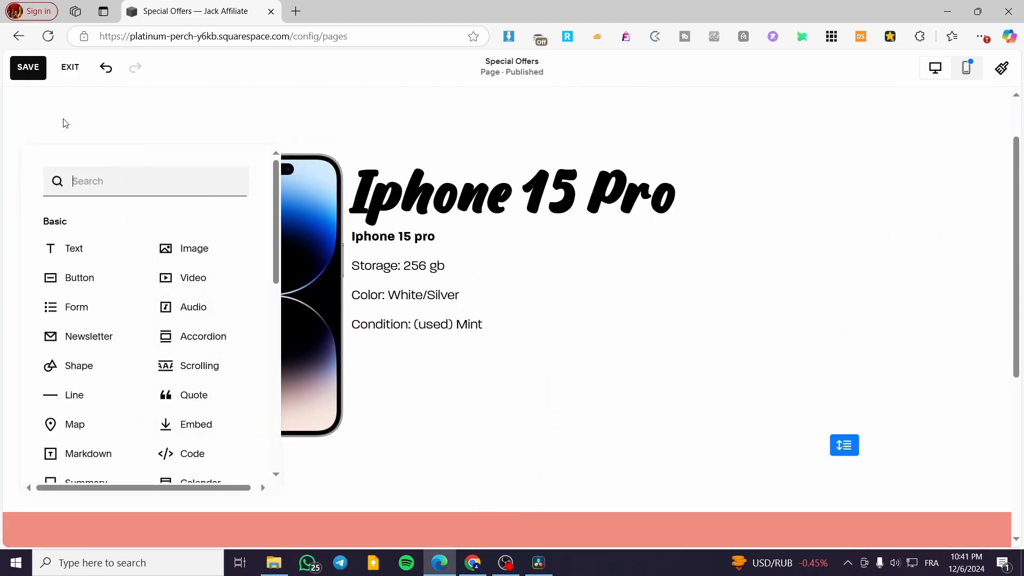
{"action": "left_click", "coordinate": [109, 186]}
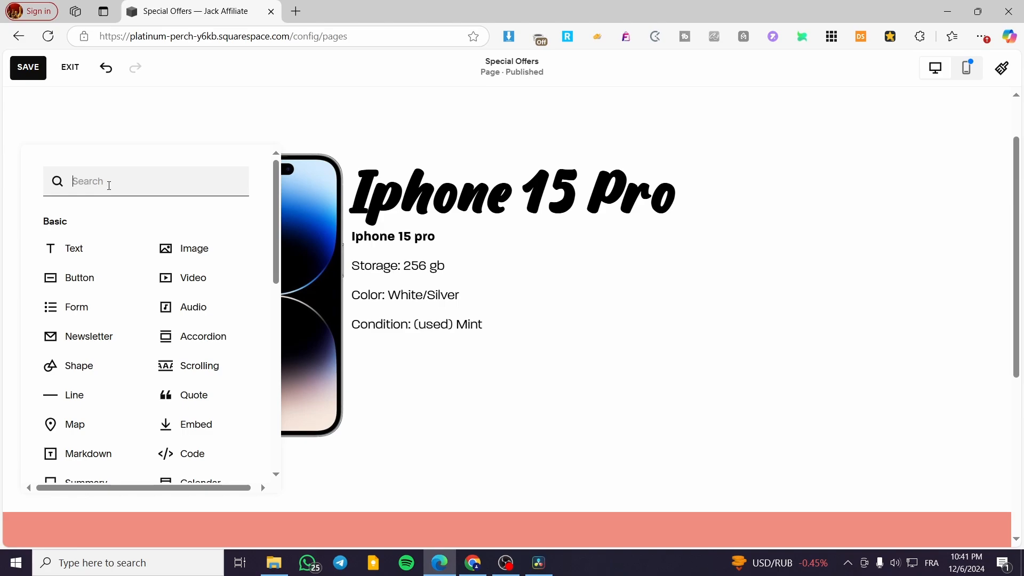
{"action": "type", "text": "form"}
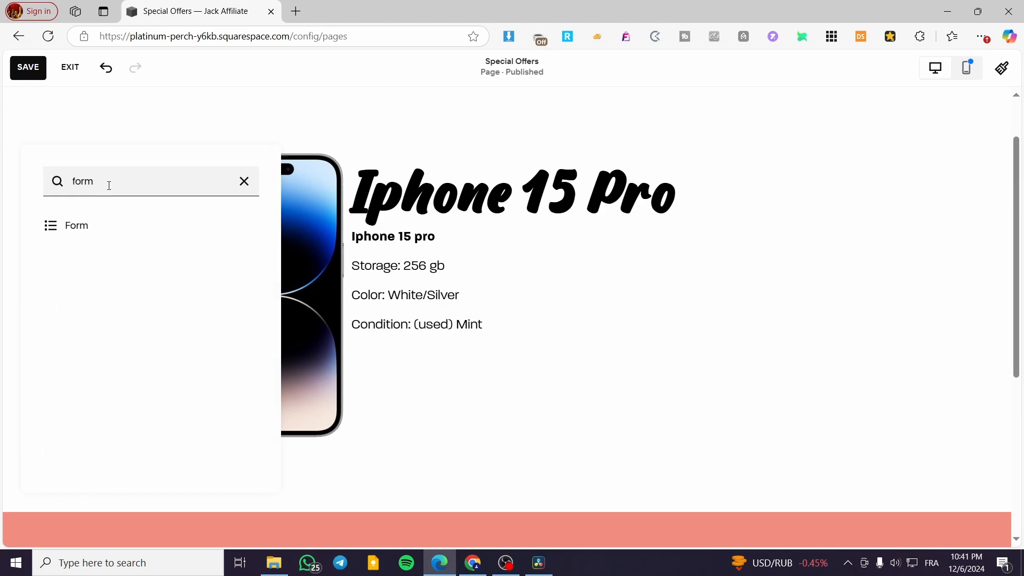
{"action": "left_click", "coordinate": [53, 224]}
{"action": "left_click_drag", "start_coordinate": [57, 220], "coordinate": [875, 288]}
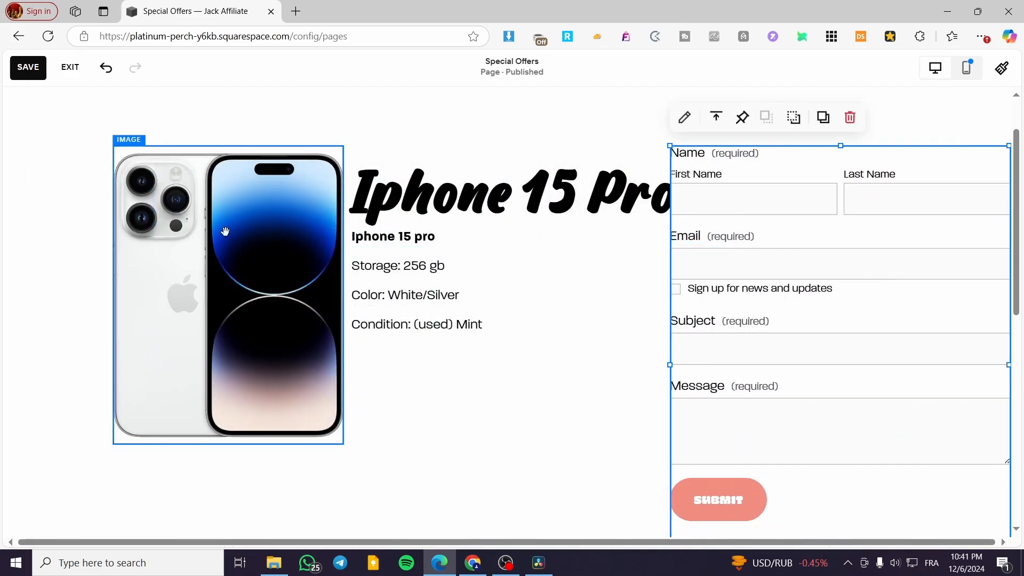
- Shift the phone image, title, description and form slightly to the left within the section
{"action": "left_click_drag", "start_coordinate": [225, 231], "coordinate": [185, 232]}
{"action": "left_click_drag", "start_coordinate": [407, 193], "coordinate": [370, 194]}
{"action": "left_click", "coordinate": [387, 260]}
{"action": "left_click_drag", "start_coordinate": [389, 286], "coordinate": [351, 286]}
{"action": "left_click_drag", "start_coordinate": [720, 235], "coordinate": [740, 225]}
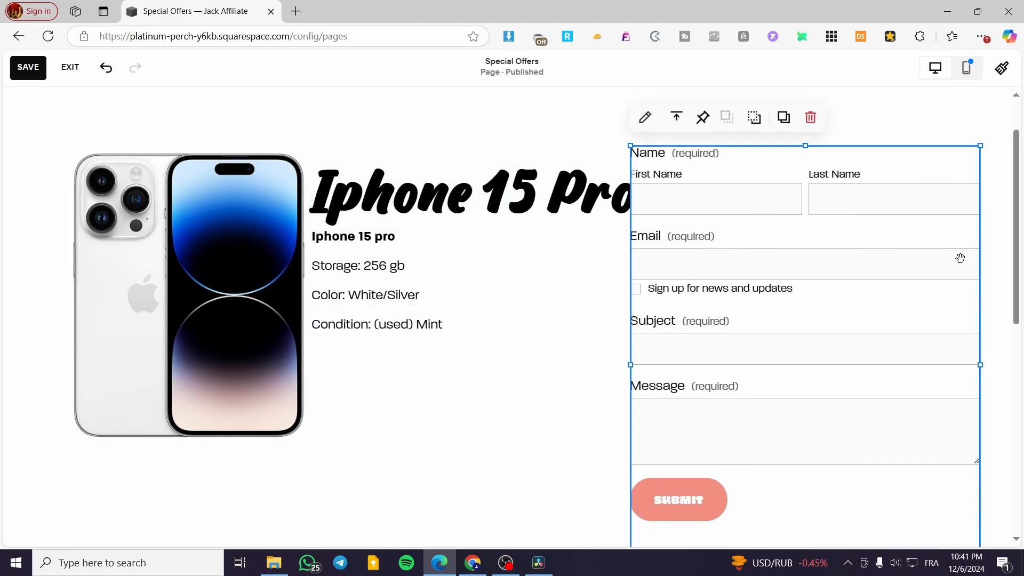
- Change the form's button text to "Bid"
{"action": "scroll", "coordinate": [892, 475], "scroll_direction": "down", "scroll_amount": 2}
{"action": "scroll", "coordinate": [825, 439], "scroll_direction": "up", "scroll_amount": 2}
{"action": "left_click", "coordinate": [644, 117]}
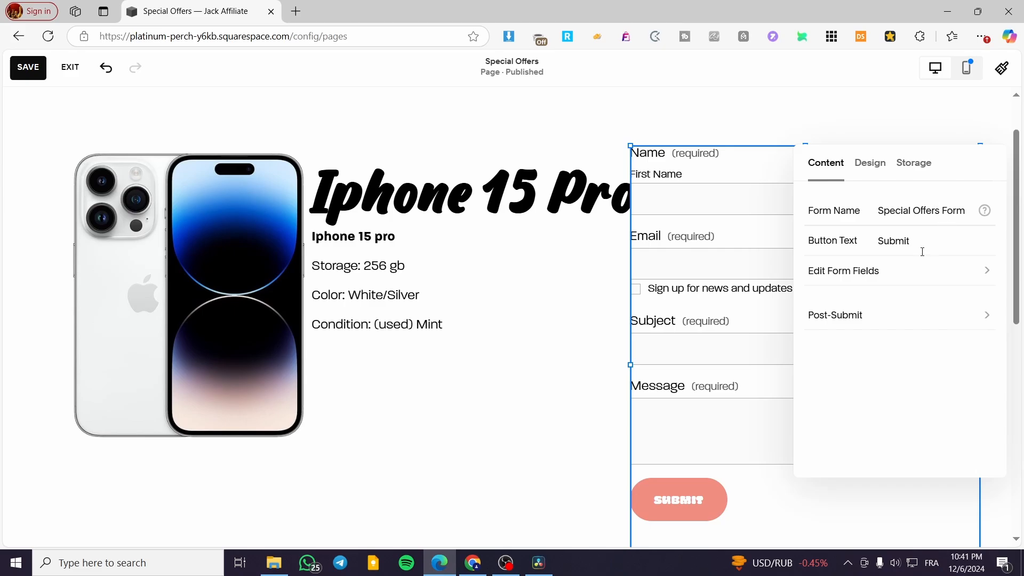
{"action": "left_click", "coordinate": [915, 241]}
{"action": "left_click_drag", "start_coordinate": [934, 239], "coordinate": [830, 245]}
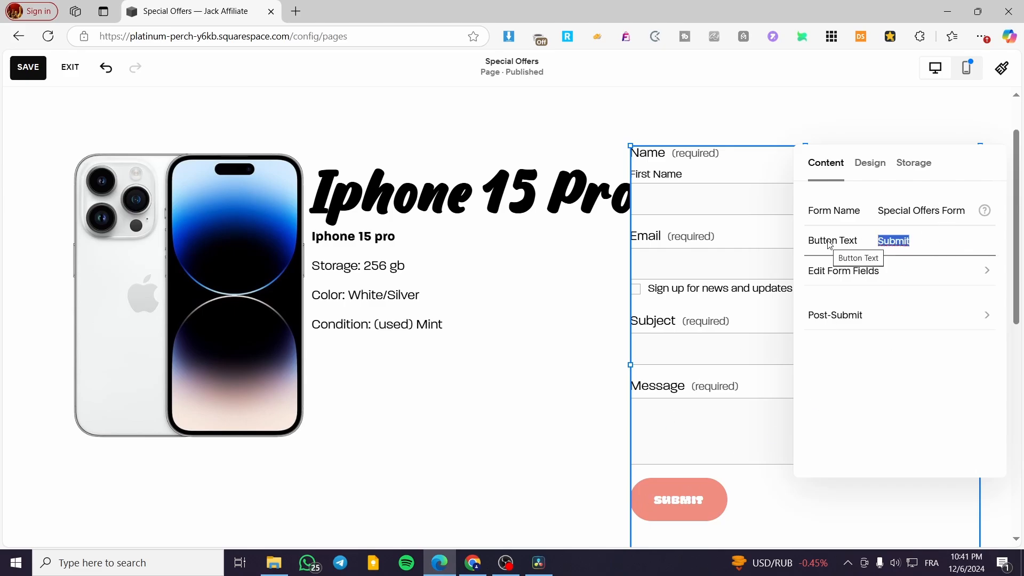
{"action": "type", "text": "Bid"}
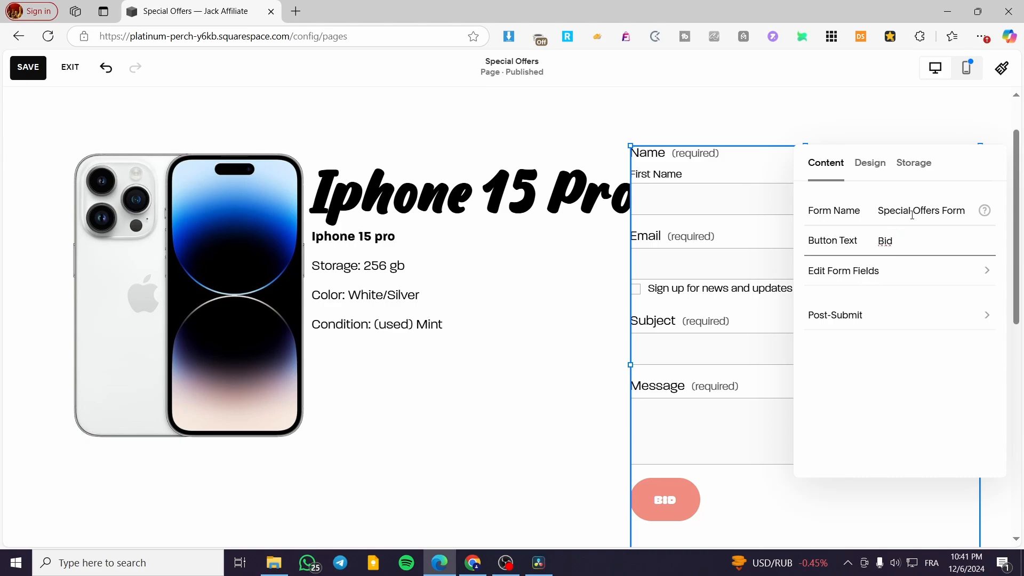
- Remove the Message field from the form and close its settings
{"action": "left_click", "coordinate": [880, 280]}
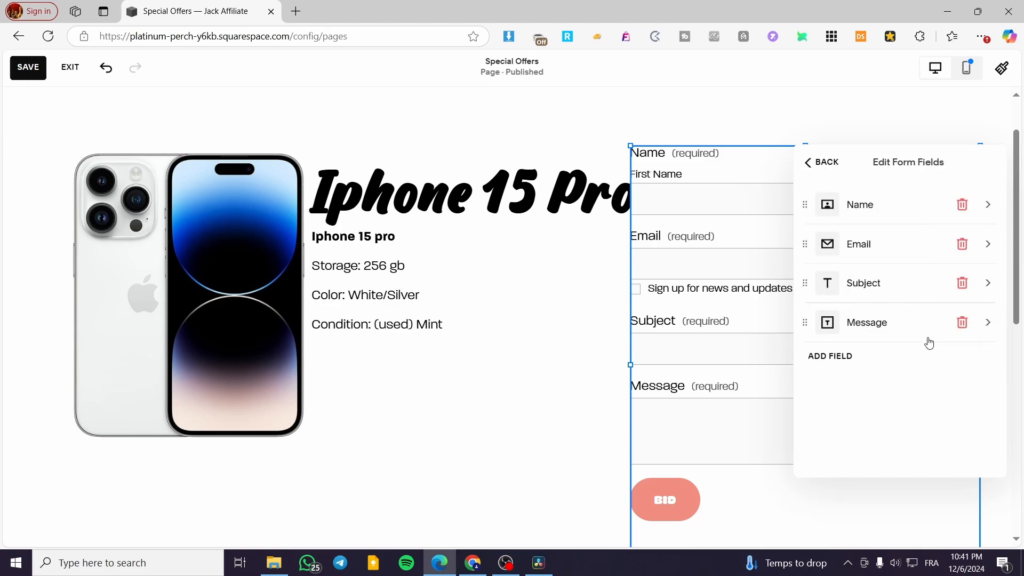
{"action": "left_click", "coordinate": [965, 324]}
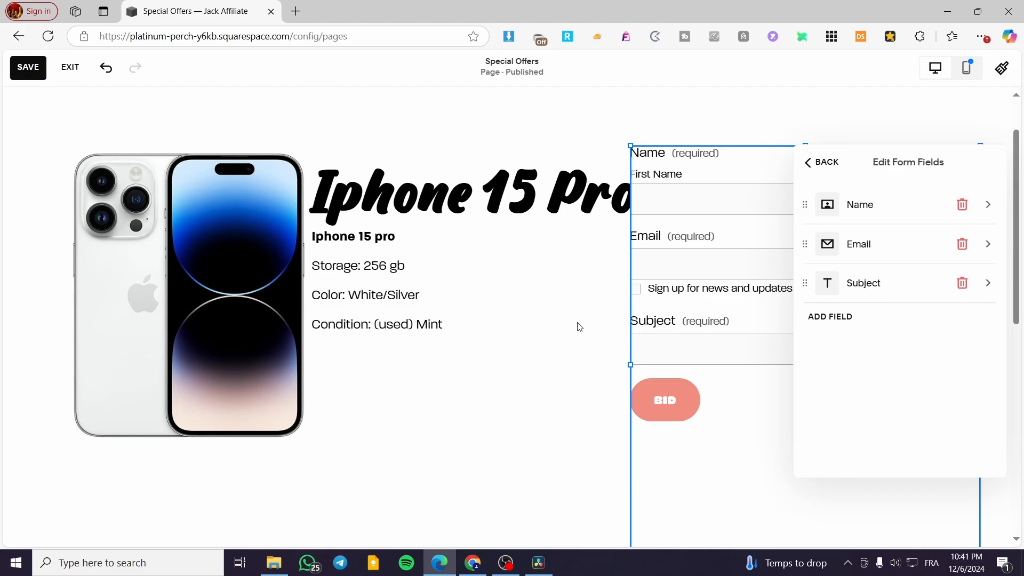
{"action": "left_click", "coordinate": [501, 194]}
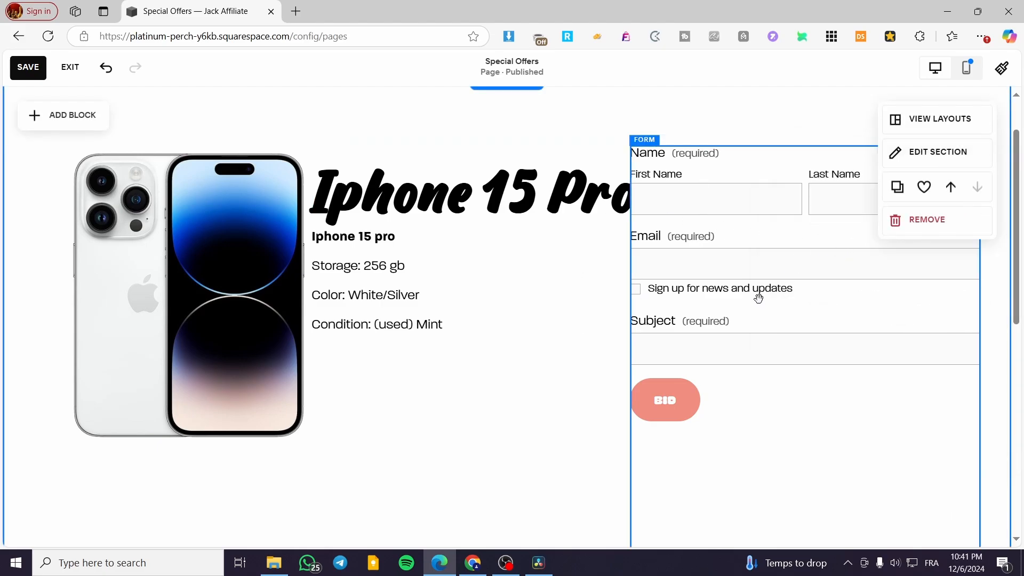
- Move the phone image, title and description further left so that the title clears the form
{"action": "left_click_drag", "start_coordinate": [247, 244], "coordinate": [208, 244]}
{"action": "left_click_drag", "start_coordinate": [437, 185], "coordinate": [408, 187]}
{"action": "left_click_drag", "start_coordinate": [382, 263], "coordinate": [344, 265]}
- Shorten the form block from its lower edge so that it ends just below the Bid button
{"action": "mouse_move", "coordinate": [736, 219]}
{"action": "left_mouse_down"}
{"action": "mouse_move", "coordinate": [723, 222]}
{"action": "mouse_move", "coordinate": [729, 216]}
{"action": "left_mouse_up"}
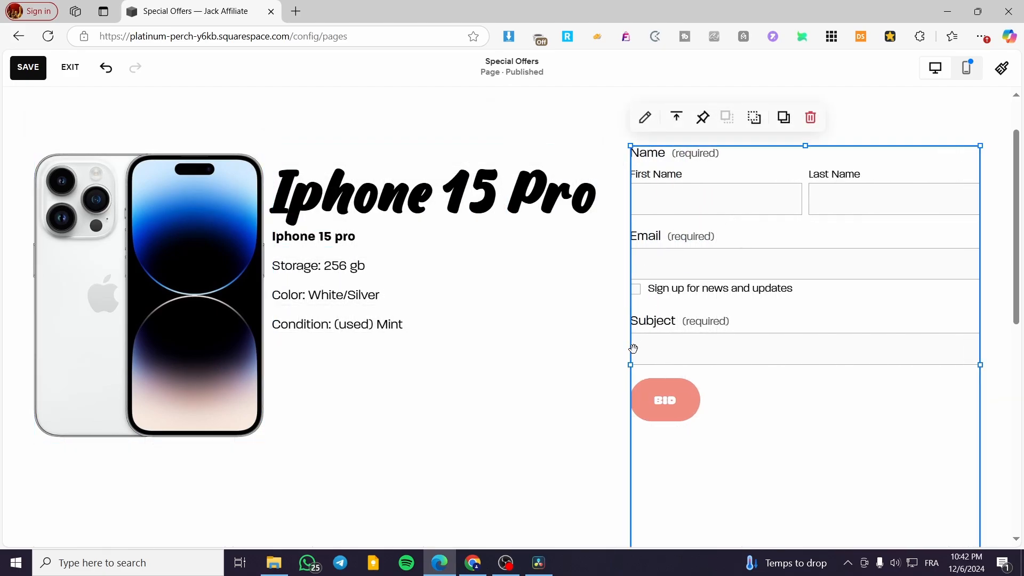
{"action": "left_click_drag", "start_coordinate": [628, 366], "coordinate": [613, 370]}
{"action": "scroll", "coordinate": [786, 373], "scroll_direction": "down", "scroll_amount": 2}
{"action": "scroll", "coordinate": [787, 376], "scroll_direction": "down", "scroll_amount": 1}
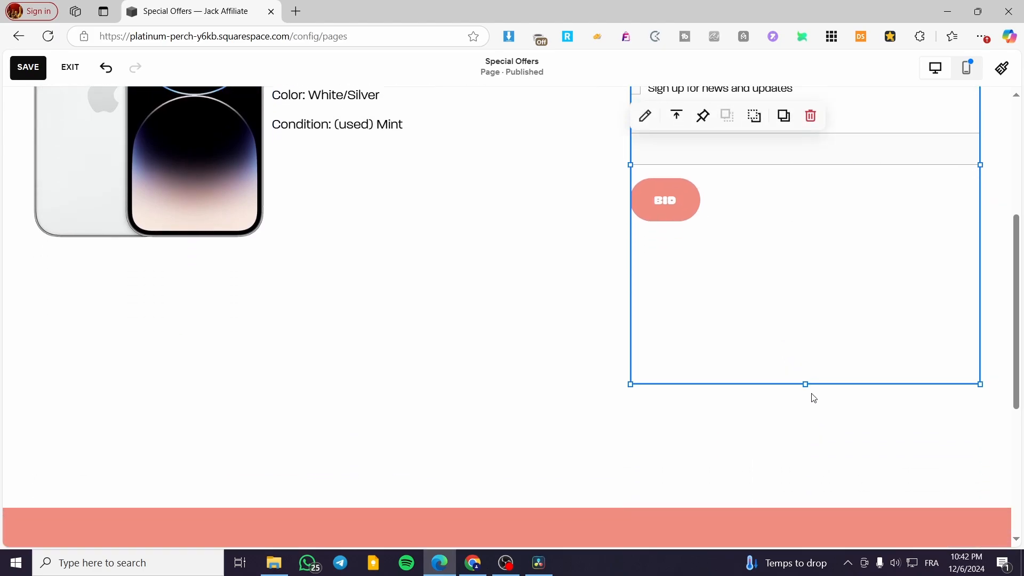
{"action": "left_click_drag", "start_coordinate": [805, 382], "coordinate": [810, 244]}
{"action": "scroll", "coordinate": [734, 359], "scroll_direction": "up", "scroll_amount": 4}
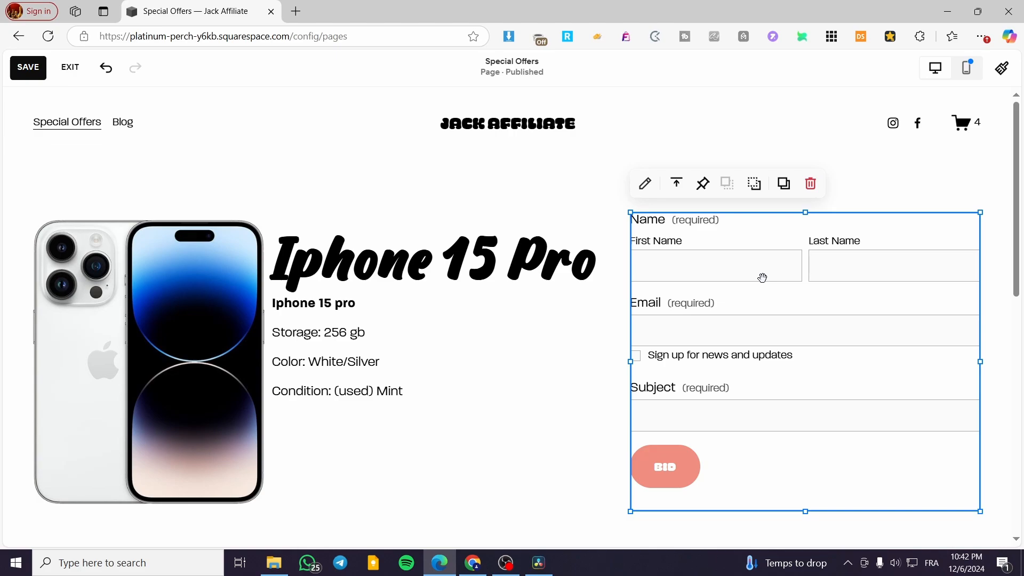
- Restyle the form with the last recommended form pack, which has rounded filled text fields and a pill-shaped option
{"action": "left_click", "coordinate": [645, 183]}
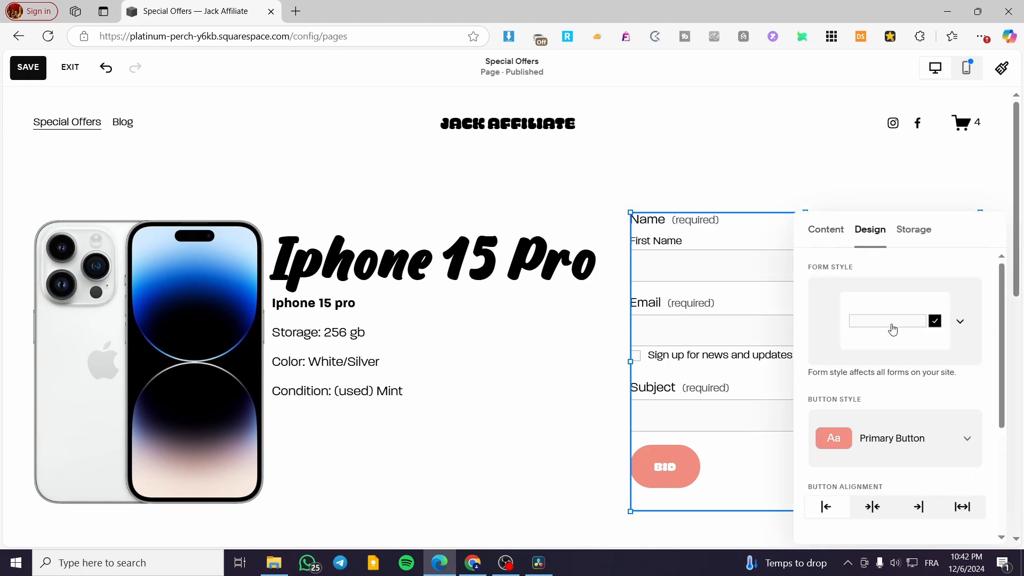
{"action": "scroll", "coordinate": [891, 327], "scroll_direction": "down", "scroll_amount": 1}
{"action": "scroll", "coordinate": [955, 291], "scroll_direction": "up", "scroll_amount": 1}
{"action": "left_click", "coordinate": [960, 321]}
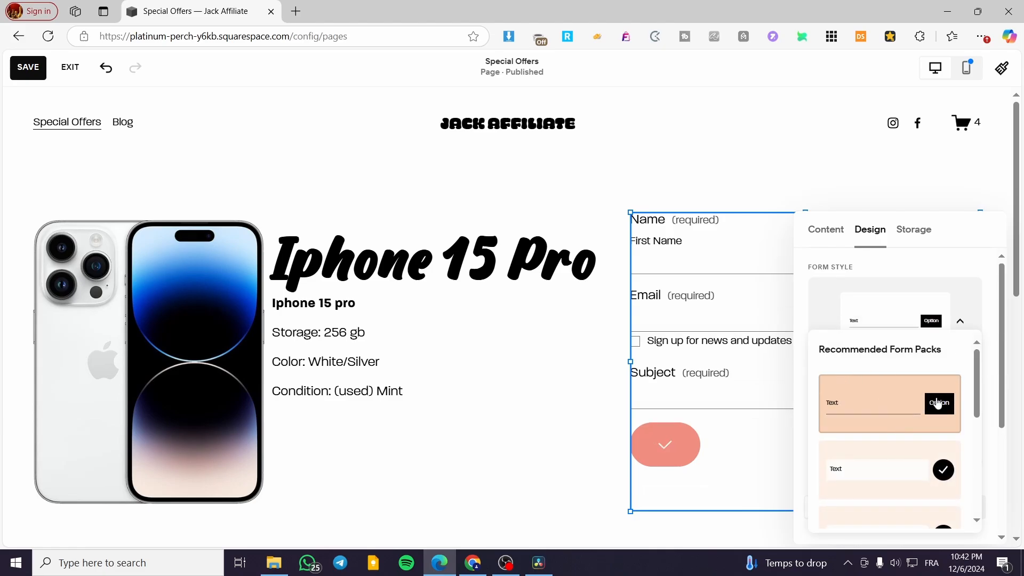
{"action": "scroll", "coordinate": [920, 427], "scroll_direction": "down", "scroll_amount": 2}
{"action": "scroll", "coordinate": [910, 407], "scroll_direction": "down", "scroll_amount": 2}
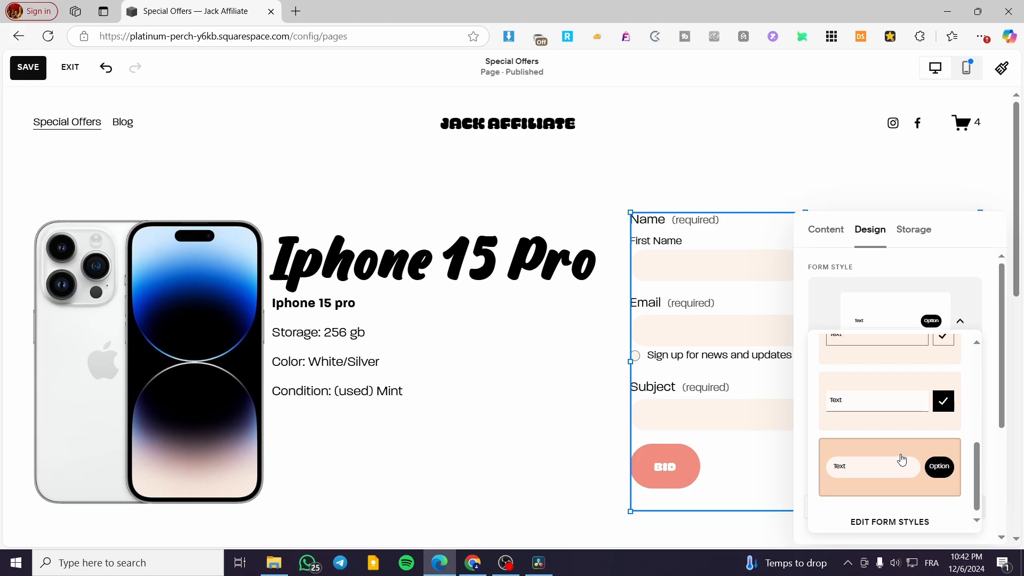
- Connect Google Drive as additional storage for the form, signing in with a Google account
{"action": "left_click", "coordinate": [906, 236]}
{"action": "left_click", "coordinate": [913, 231]}
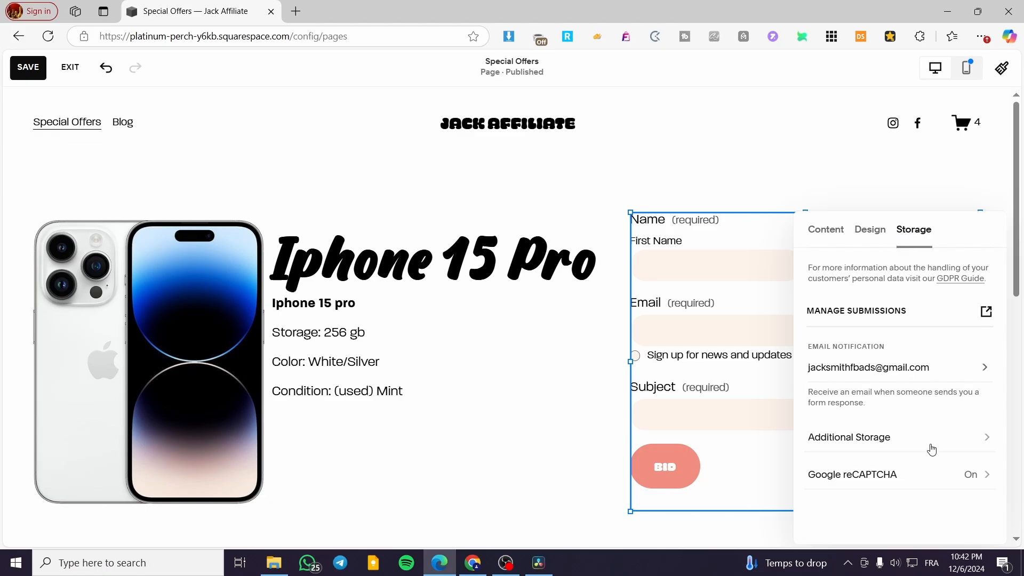
{"action": "left_click", "coordinate": [863, 443]}
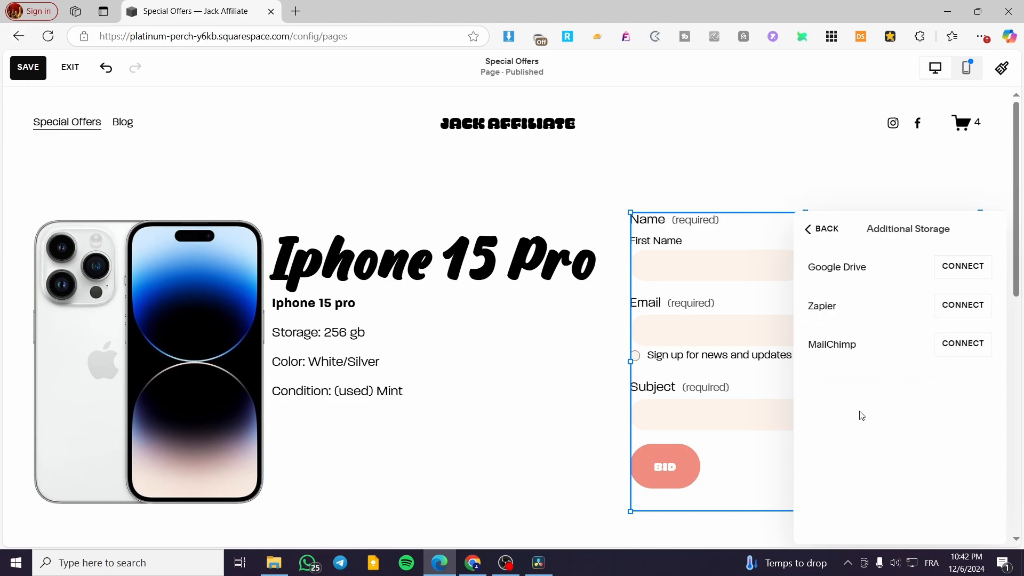
{"action": "left_click", "coordinate": [964, 273]}
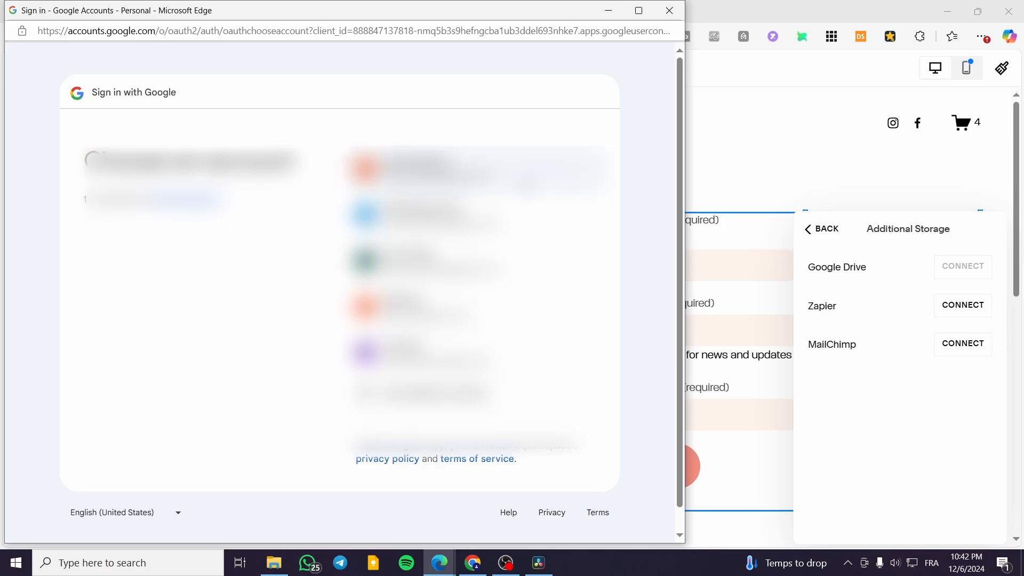
{"action": "left_click", "coordinate": [511, 364]}
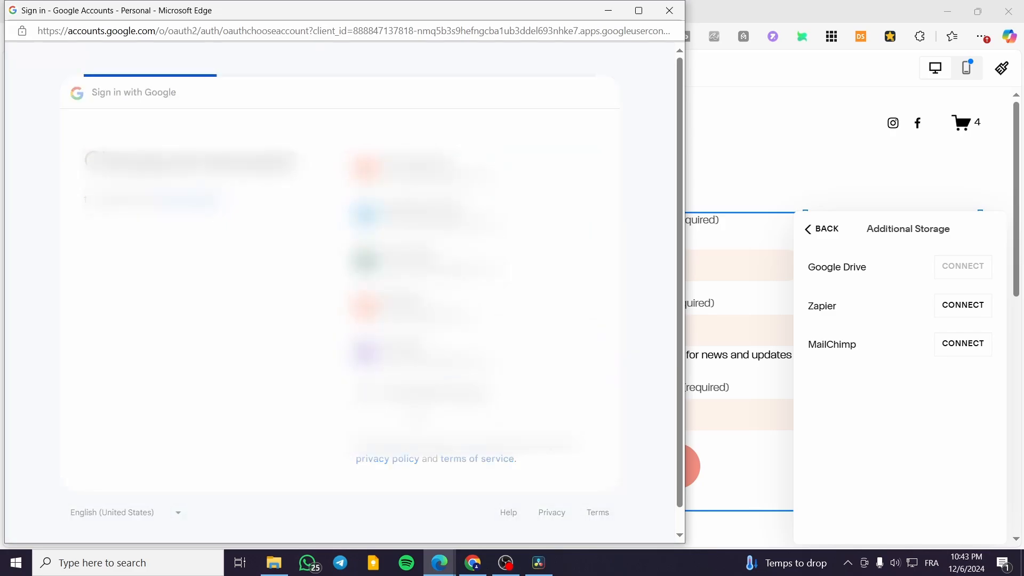
{"action": "left_click", "coordinate": [549, 363]}
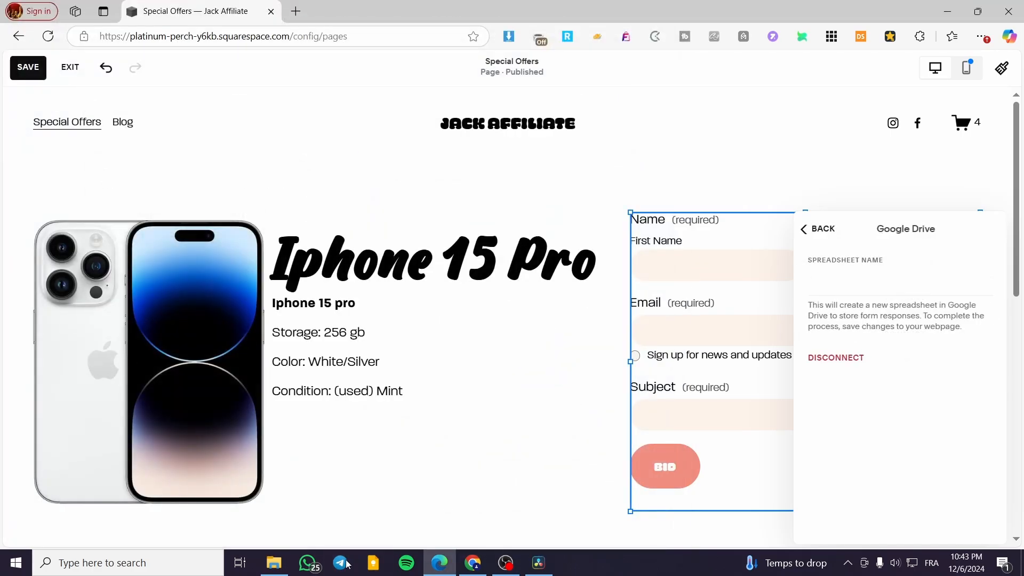
- Search the web for "Spreadsheet" in a new browser tab and create a blank spreadsheet in Google Sheets
{"action": "left_click", "coordinate": [888, 284]}
{"action": "left_click_drag", "start_coordinate": [859, 259], "coordinate": [813, 260]}
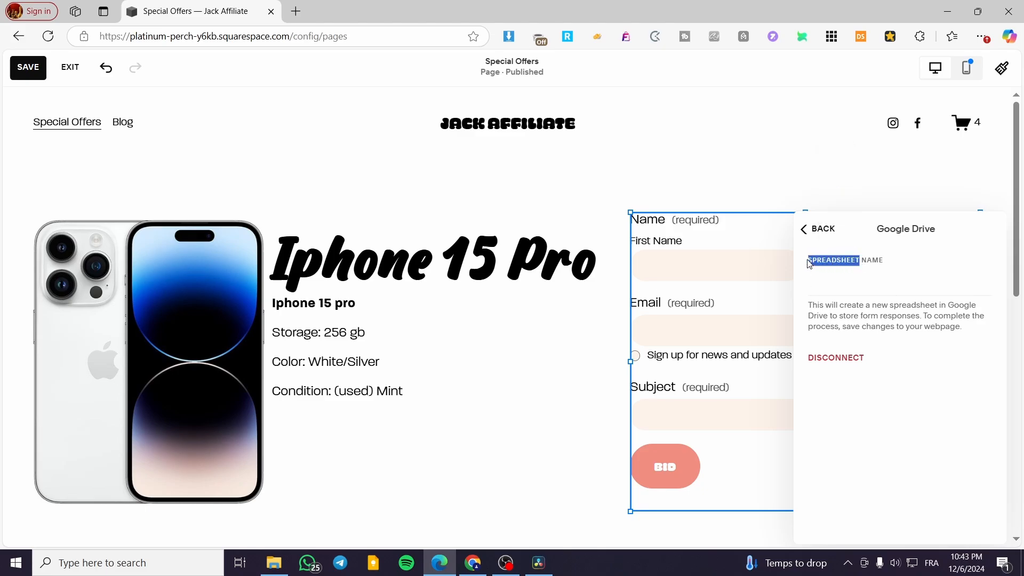
{"action": "left_click", "coordinate": [296, 11]}
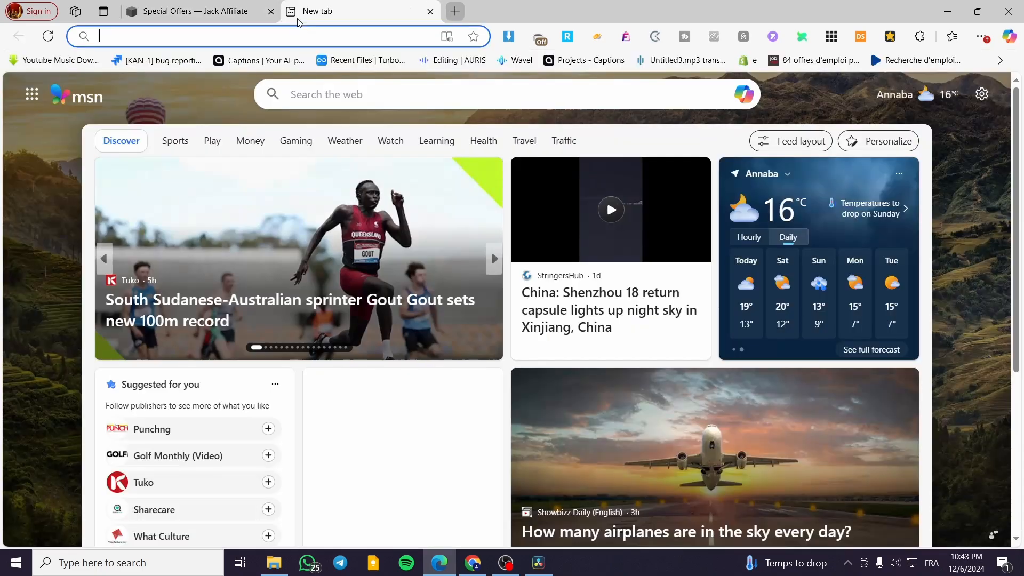
{"action": "type", "text": "Spreadsheet"}
{"action": "key", "text": "Return"}
{"action": "left_click", "coordinate": [208, 176]}
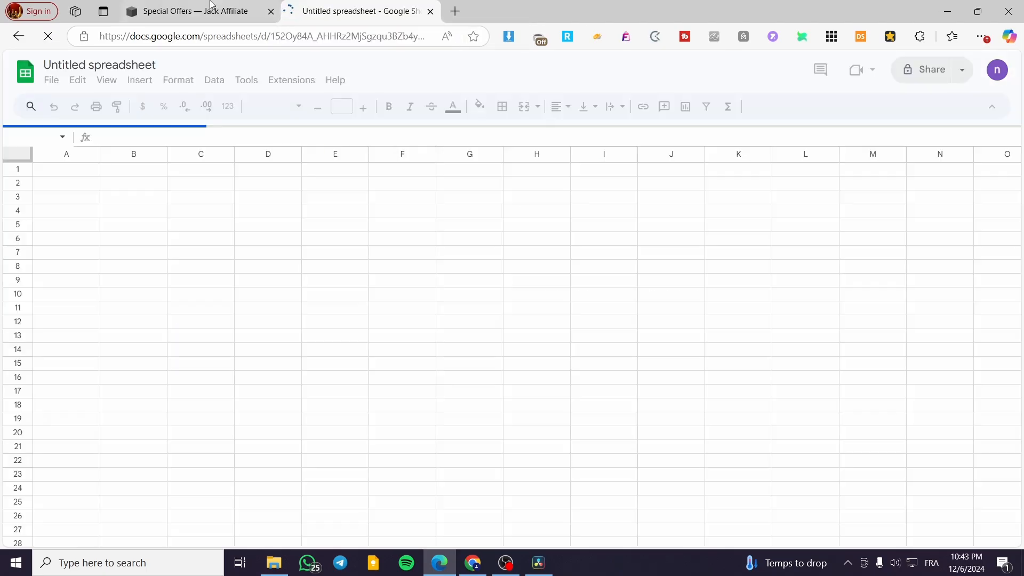
- Back in the Squarespace form settings, name the Google Drive response spreadsheet "IPhone Auction" and leave the storage options
{"action": "left_click", "coordinate": [205, 3]}
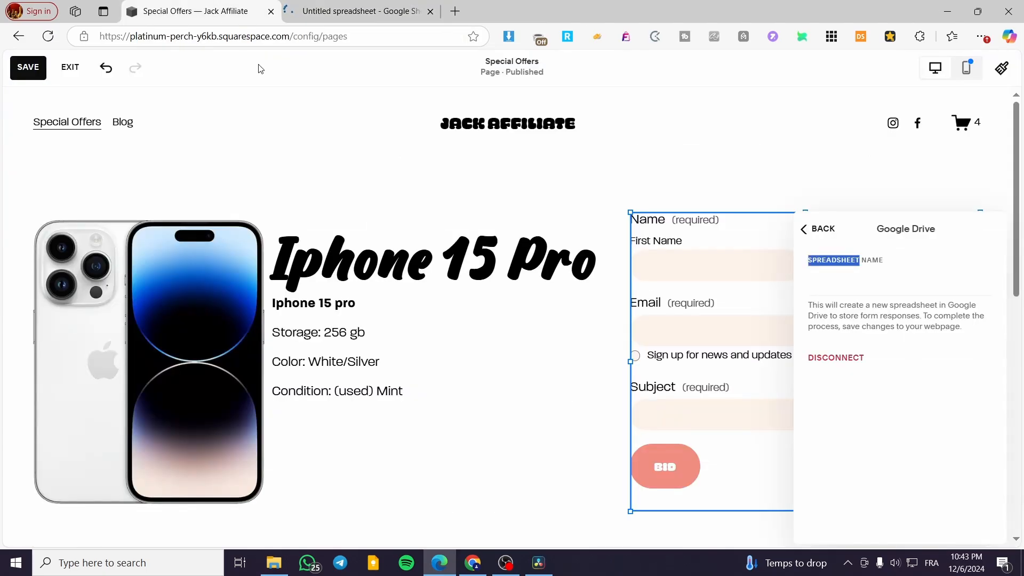
{"action": "left_click", "coordinate": [865, 293]}
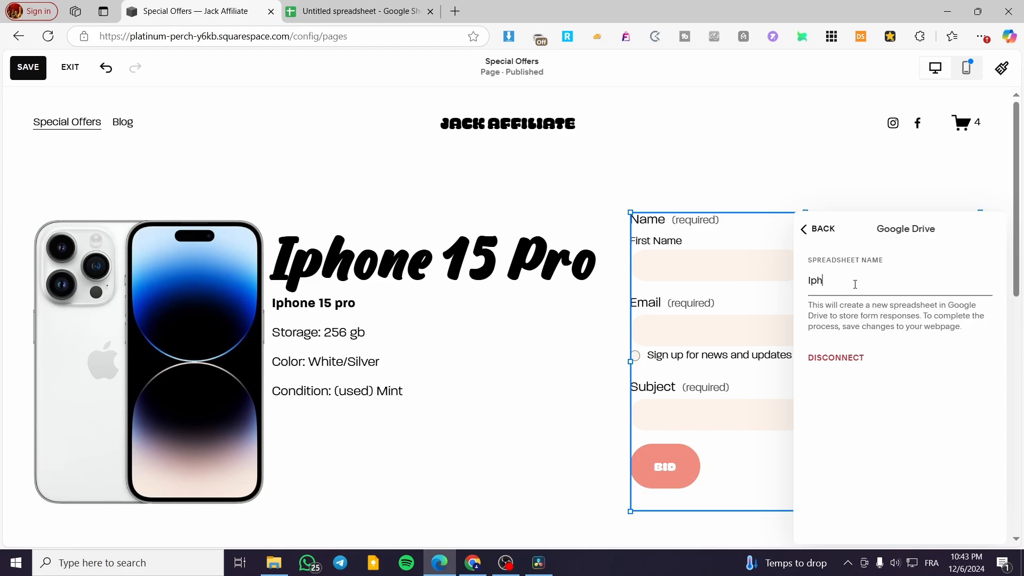
{"action": "type", "text": "Iphone"}
{"action": "key", "text": "BackSpace"}
{"action": "key", "text": "BackSpace"}
{"action": "key", "text": "BackSpace"}
{"action": "key", "text": "BackSpace"}
{"action": "key", "text": "BackSpace"}
{"action": "key", "text": "BackSpace"}
{"action": "key", "text": "BackSpace"}
{"action": "left_click", "coordinate": [818, 229]}
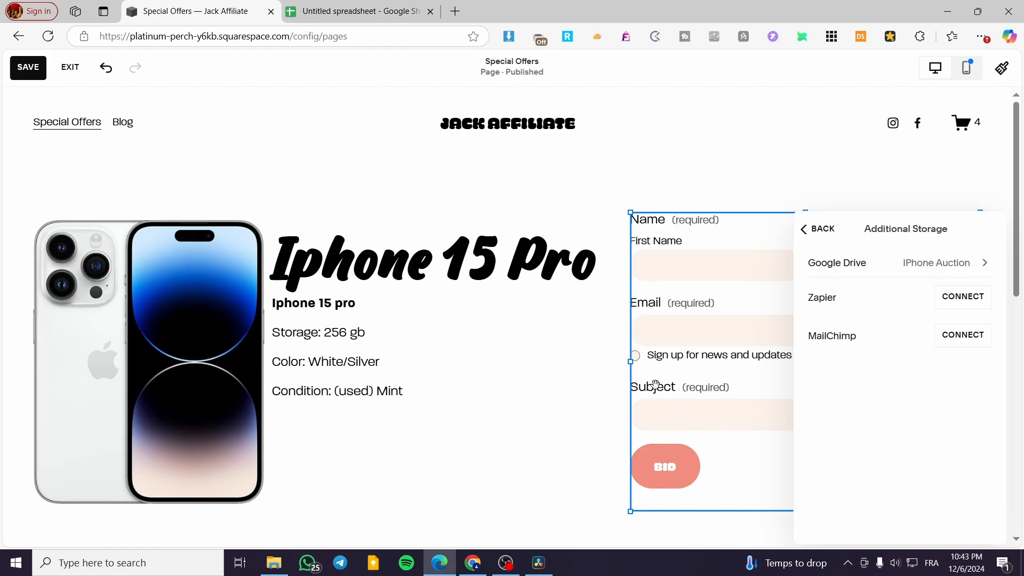
{"action": "left_click", "coordinate": [812, 229]}
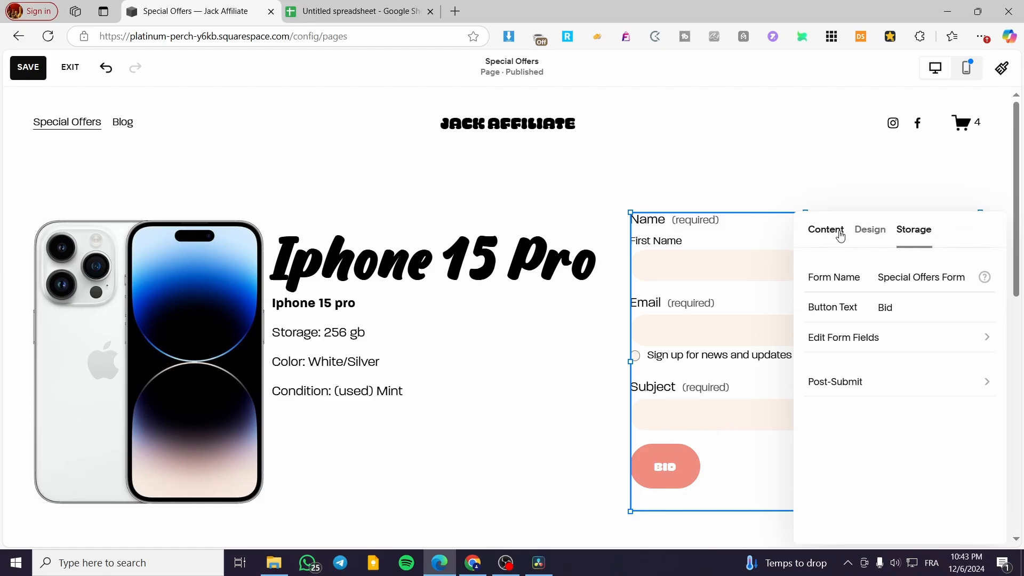
- Relabel the form's Subject field as "Bidding Amount $" and close the form settings
{"action": "left_click", "coordinate": [840, 236]}
{"action": "left_click", "coordinate": [869, 340]}
{"action": "left_click", "coordinate": [871, 350]}
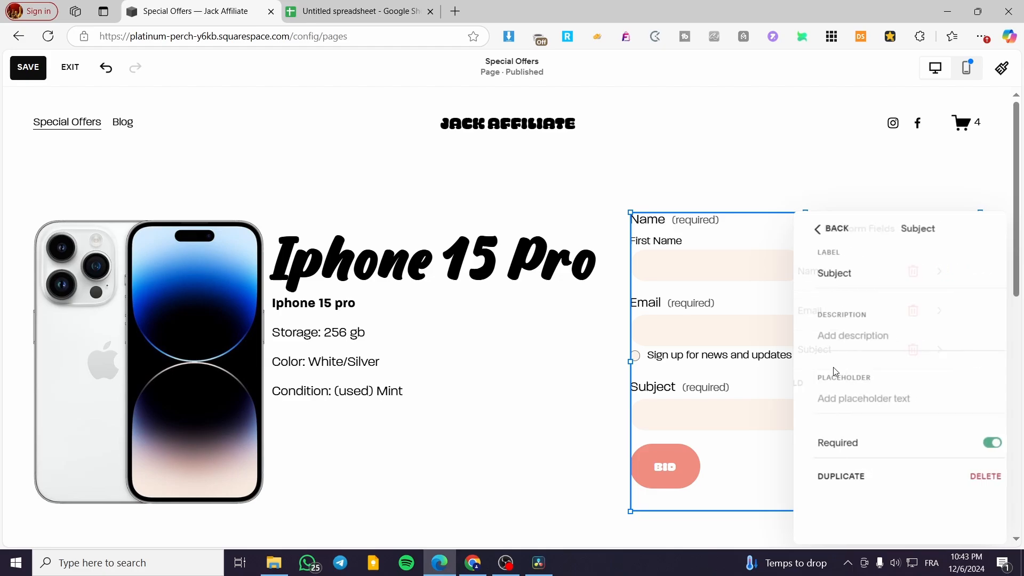
{"action": "left_click_drag", "start_coordinate": [853, 274], "coordinate": [803, 278]}
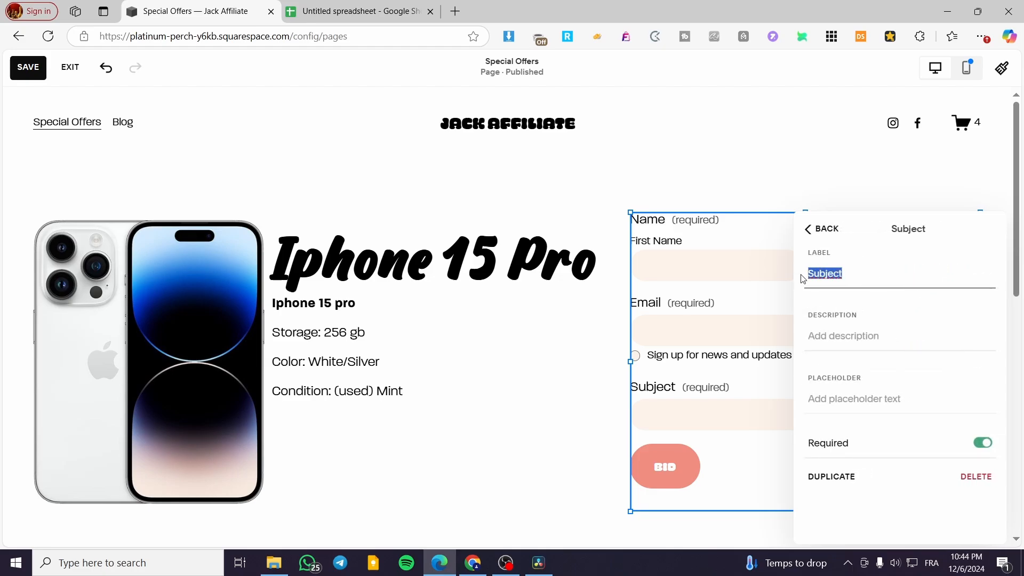
{"action": "type", "text": "B"}
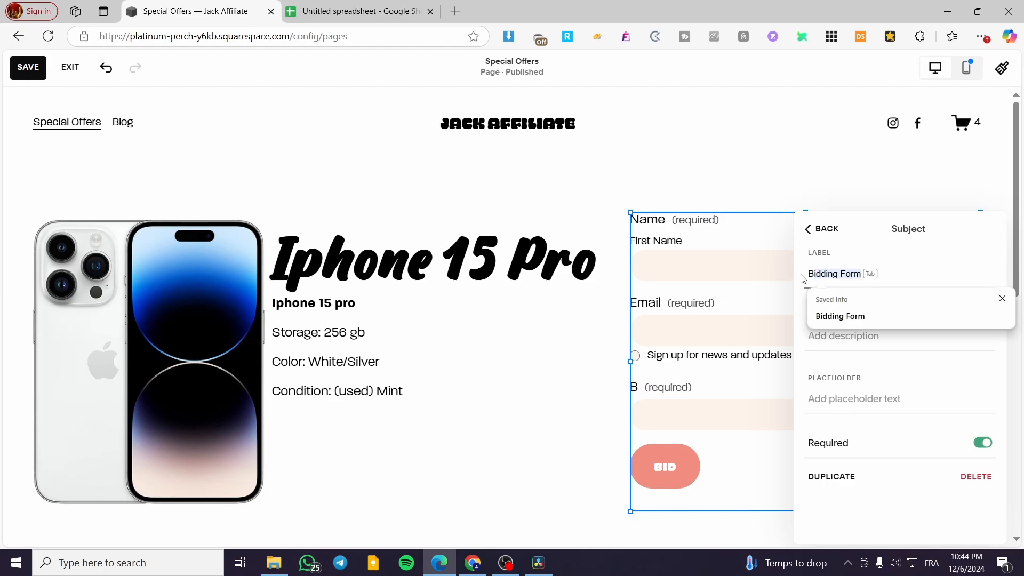
{"action": "type", "text": "iddin"}
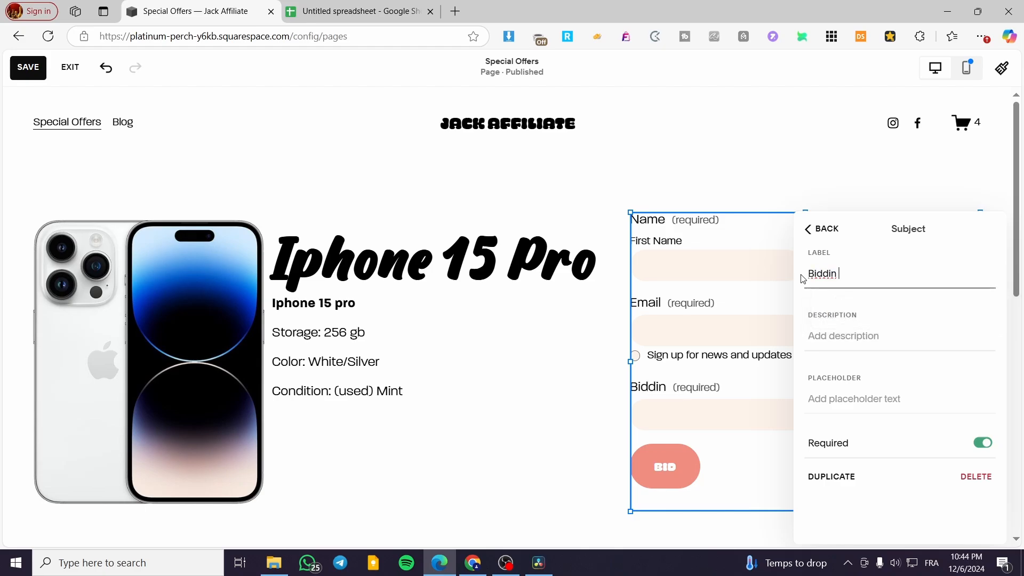
{"action": "type", "text": "g A"}
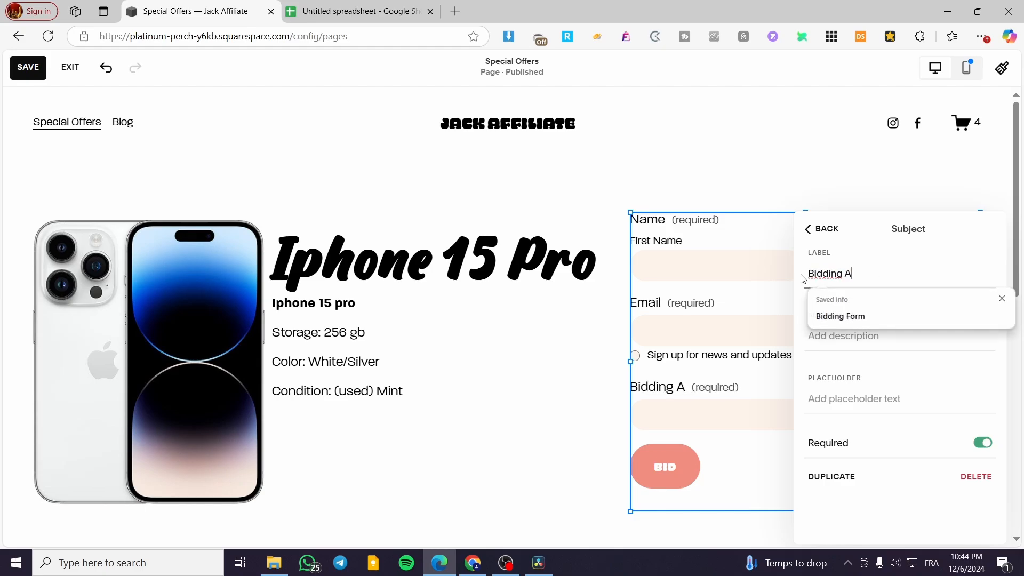
{"action": "type", "text": "mount"}
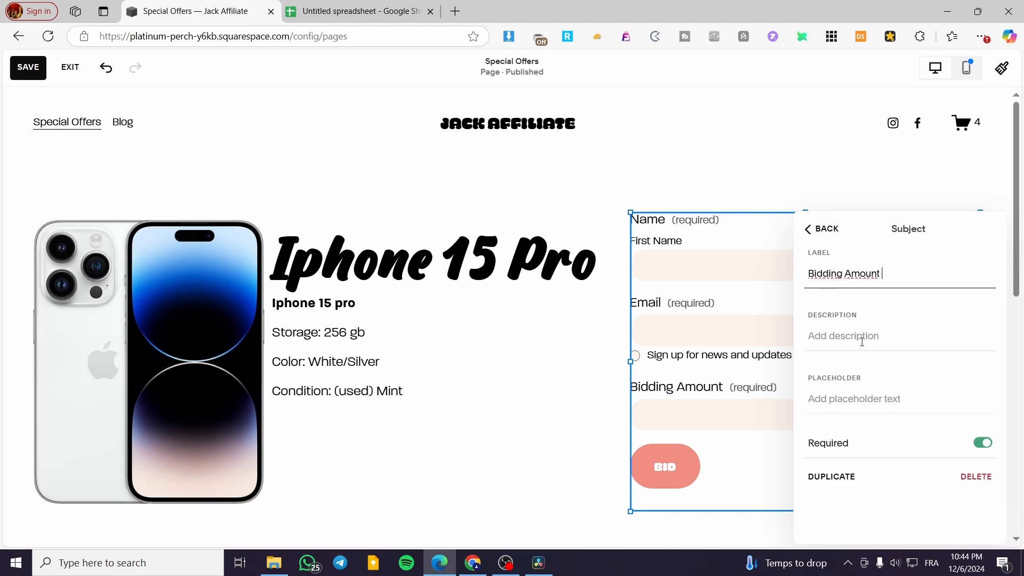
{"action": "type", "text": " £"}
{"action": "key", "text": "BackSpace"}
{"action": "type", "text": "$"}
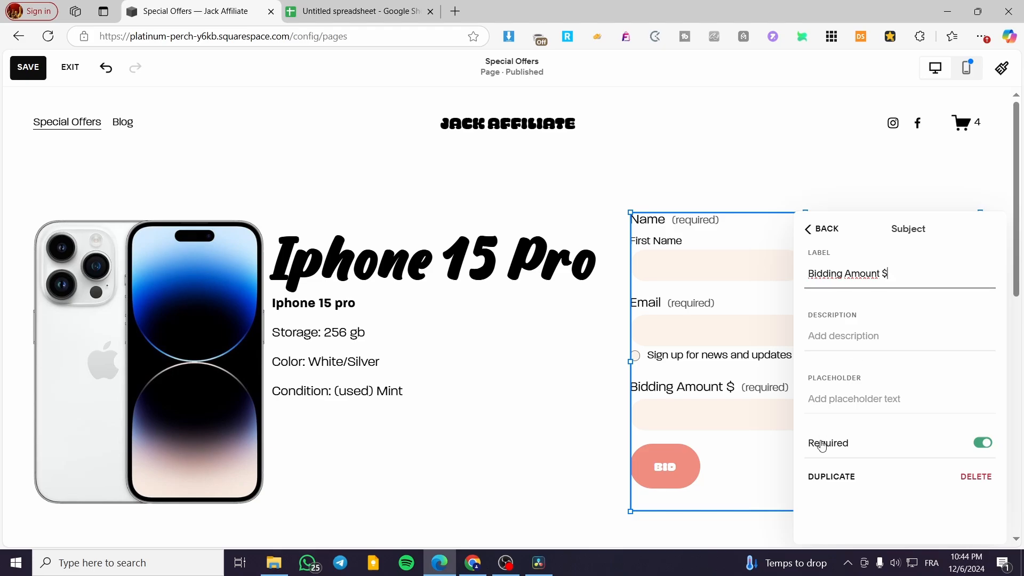
{"action": "left_click", "coordinate": [813, 180]}
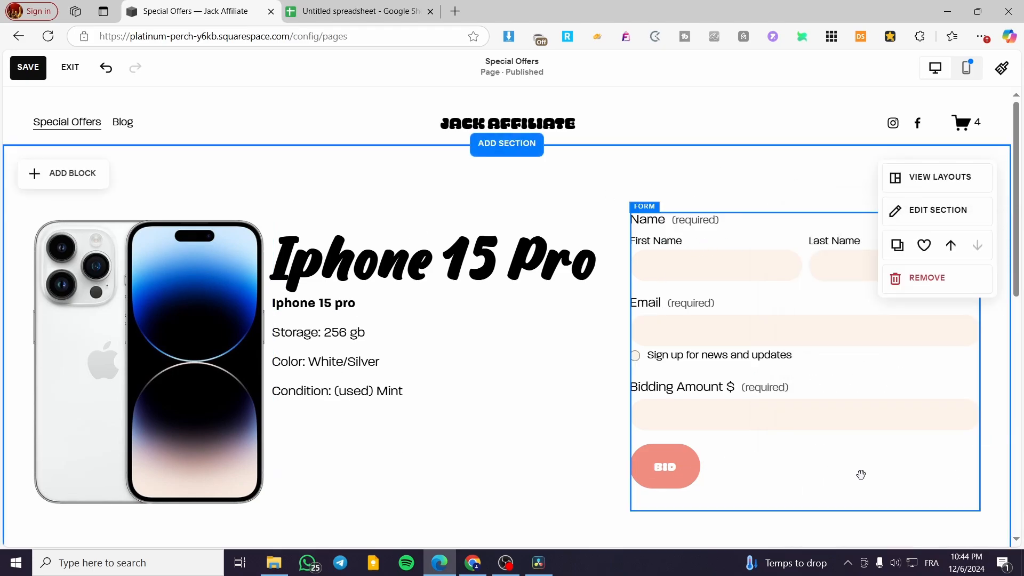
- Switch to Google Sheets and open the "IPhone Auction" spreadsheet from the recent files
{"action": "scroll", "coordinate": [861, 475], "scroll_direction": "down", "scroll_amount": 3}
{"action": "scroll", "coordinate": [830, 441], "scroll_direction": "up", "scroll_amount": 3}
{"action": "left_click", "coordinate": [341, 11]}
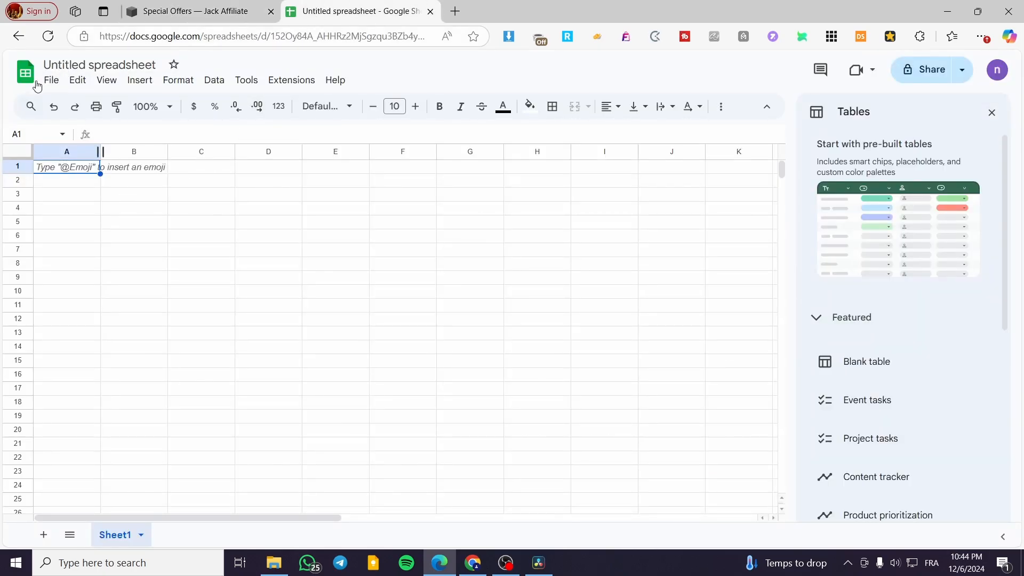
{"action": "left_click", "coordinate": [53, 80]}
{"action": "left_click", "coordinate": [70, 123]}
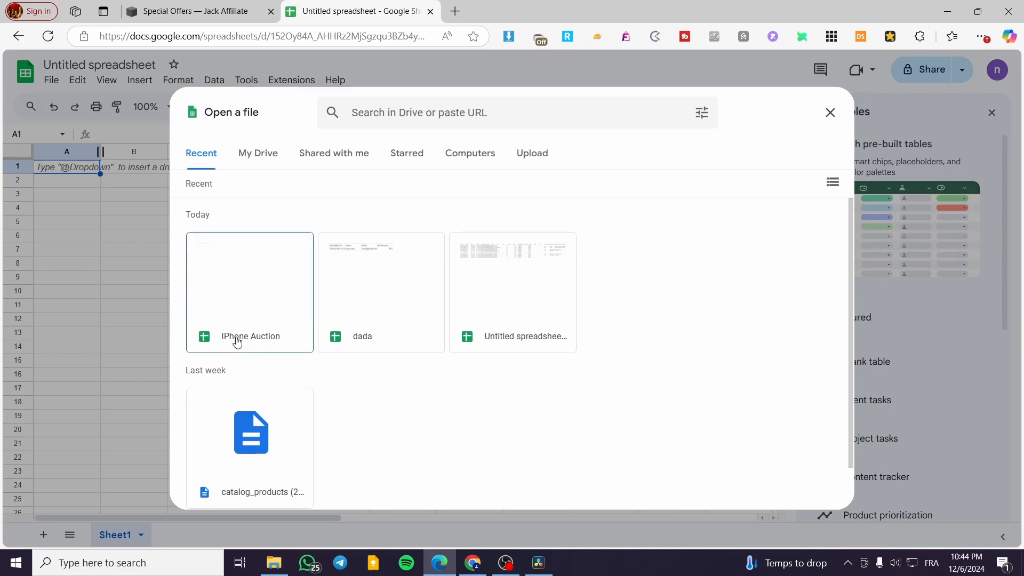
{"action": "left_click", "coordinate": [241, 307]}
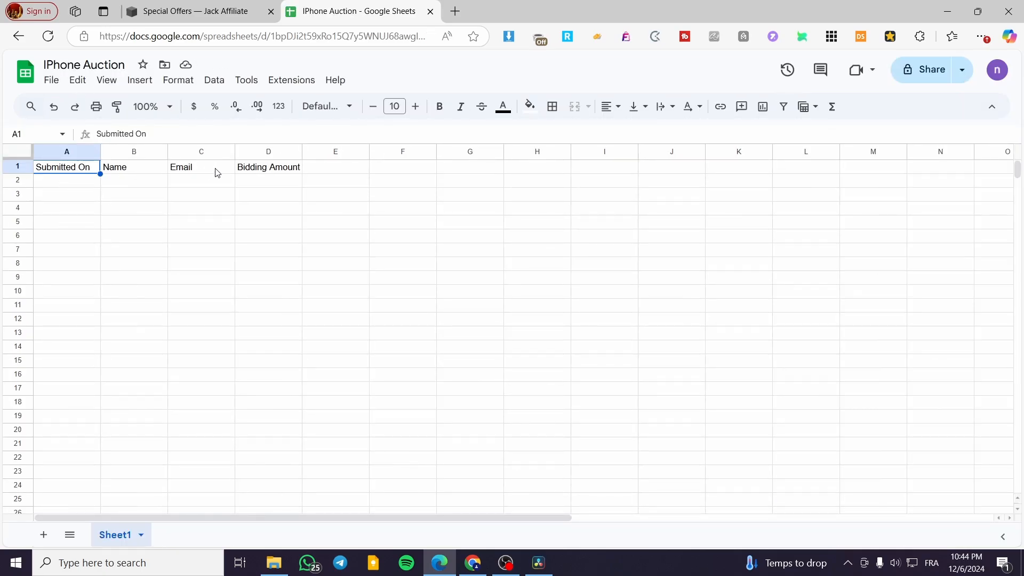
- Return to the Squarespace page editor, save the Special Offers page and exit editing
{"action": "left_click", "coordinate": [240, 16]}
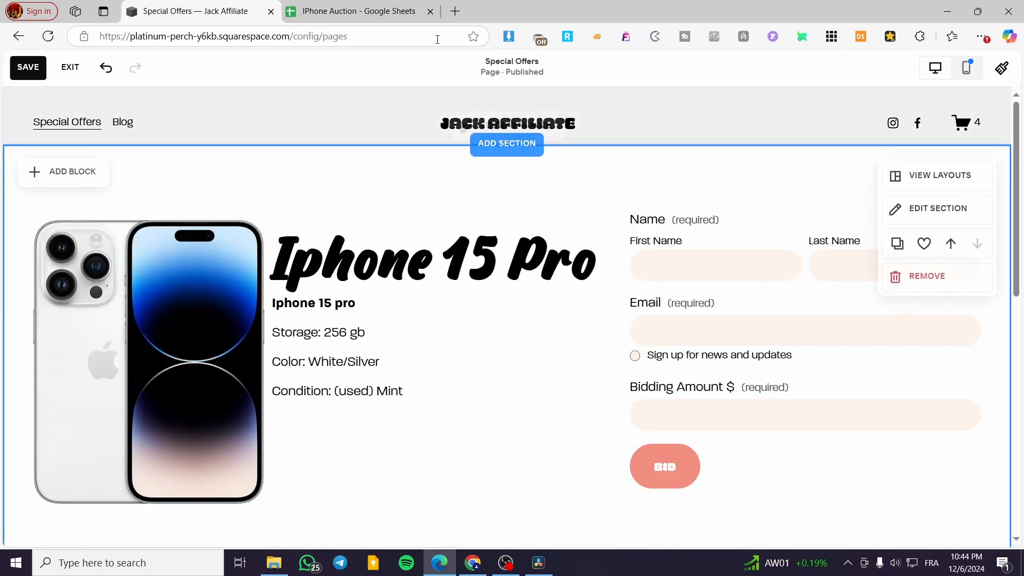
{"action": "left_click", "coordinate": [352, 11]}
{"action": "left_click", "coordinate": [192, 4]}
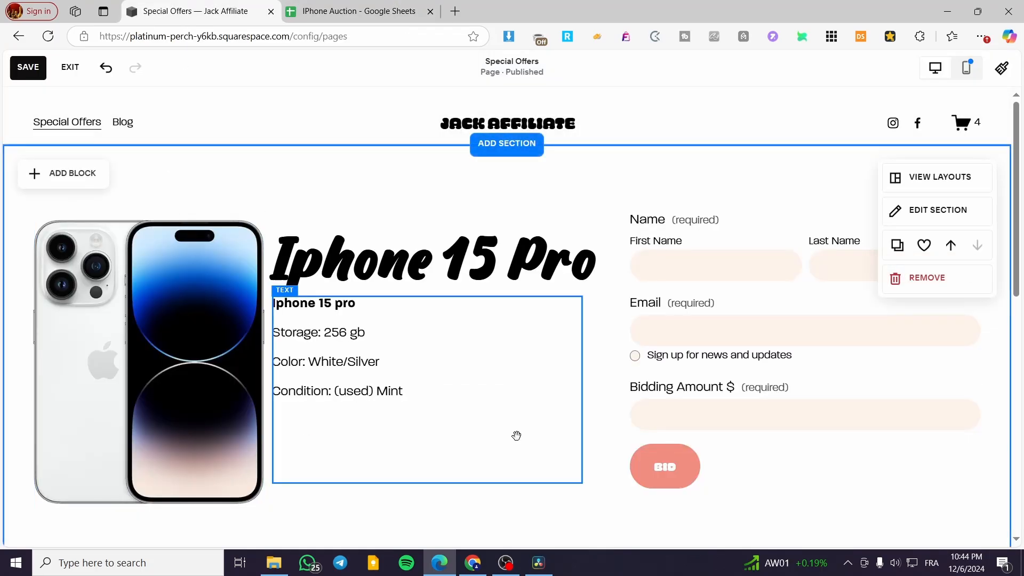
{"action": "left_click", "coordinate": [33, 67]}
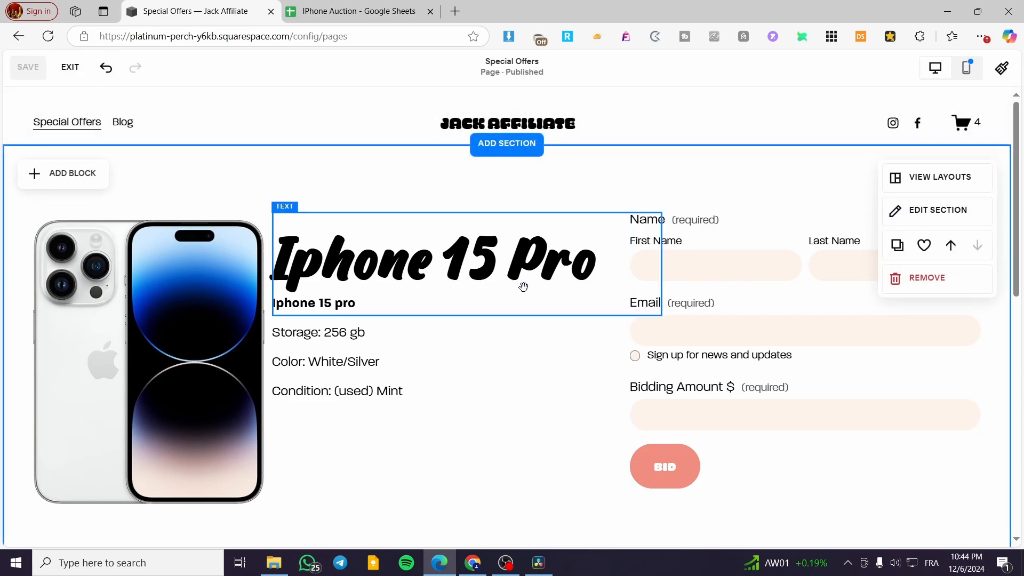
{"action": "left_click", "coordinate": [69, 69]}
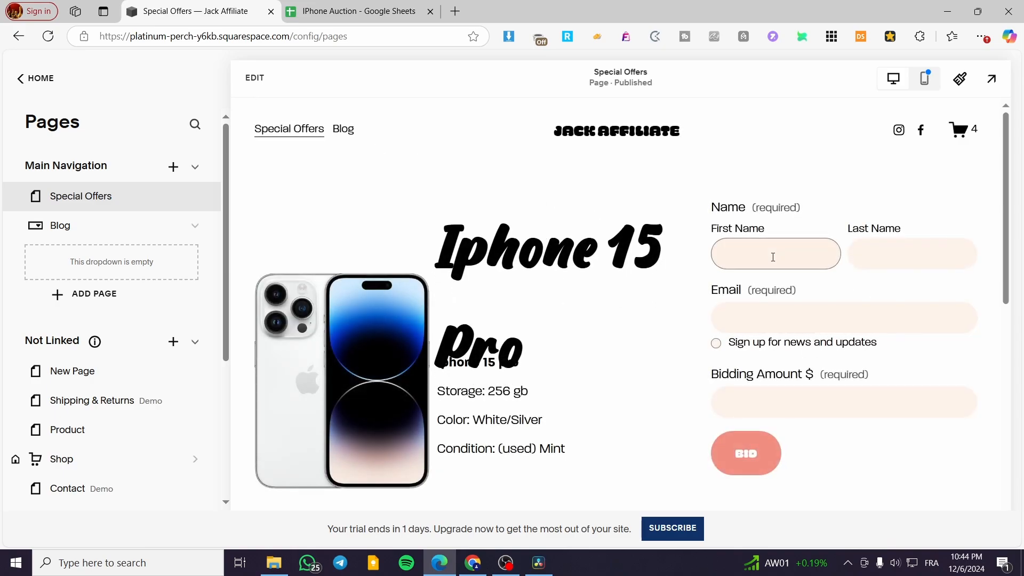
- Fill in the bid form's first name, last name and email with a test bidder's details
{"action": "left_click", "coordinate": [773, 257]}
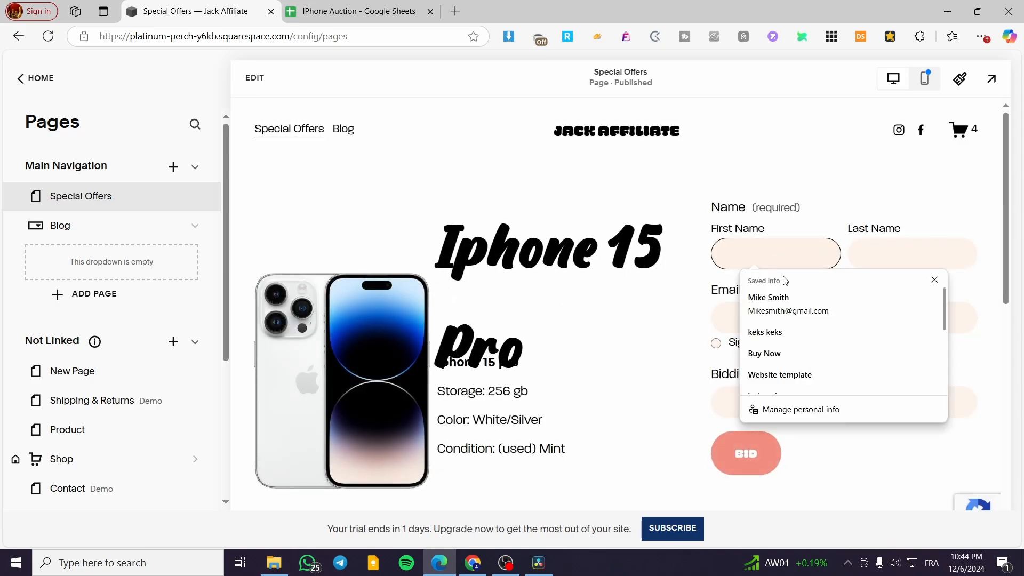
{"action": "type", "text": "keks"}
{"action": "key", "text": "Tab"}
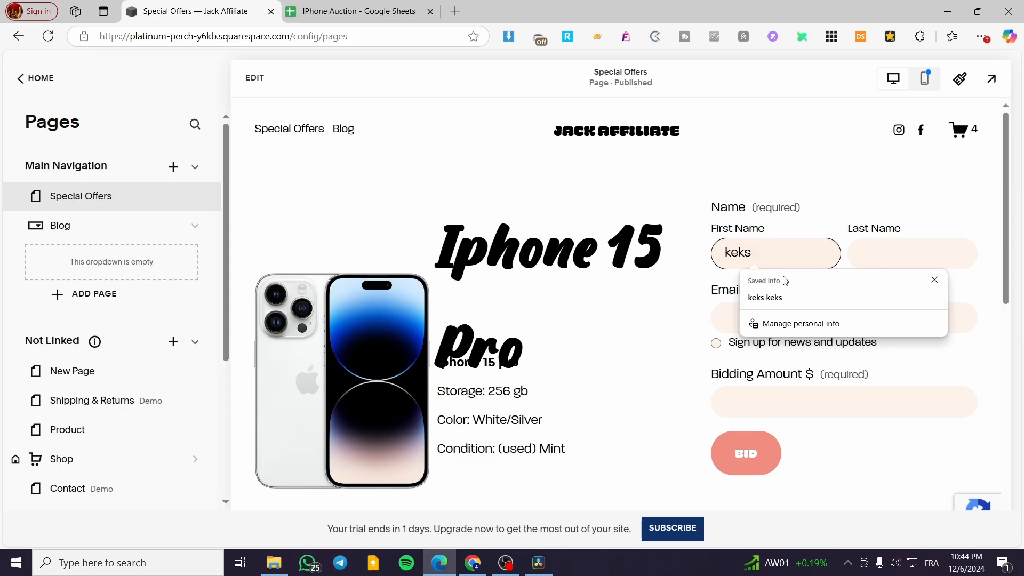
{"action": "left_click_drag", "start_coordinate": [769, 257], "coordinate": [698, 257]}
{"action": "key", "text": "ctrl+c"}
{"action": "left_click", "coordinate": [903, 254]}
{"action": "key", "text": "ctrl+v"}
{"action": "left_click", "coordinate": [741, 320]}
{"action": "key", "text": "ctrl+v"}
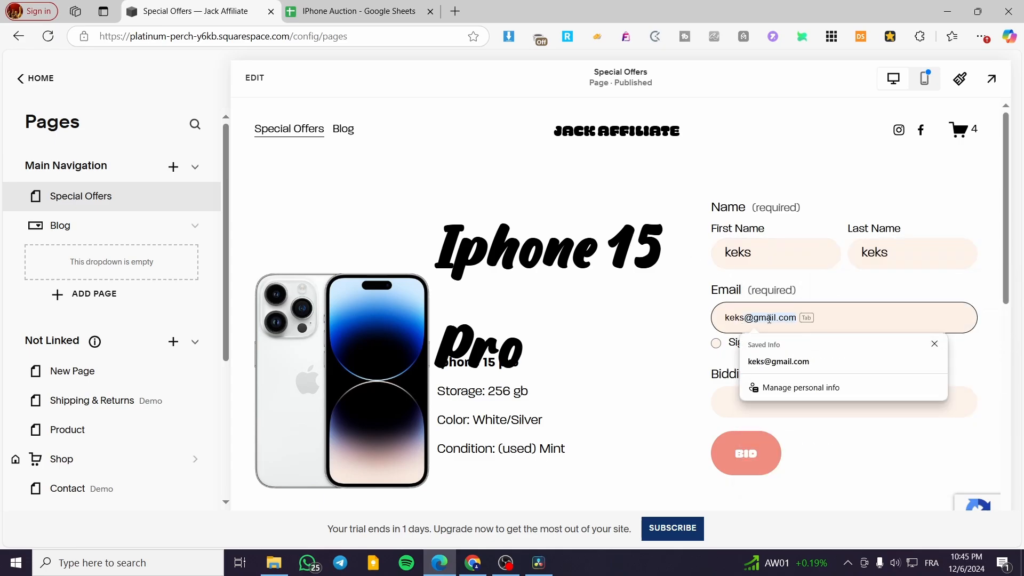
{"action": "left_click", "coordinate": [757, 361]}
- Enter a bidding amount of 500 and submit the bid form
{"action": "left_click", "coordinate": [733, 397]}
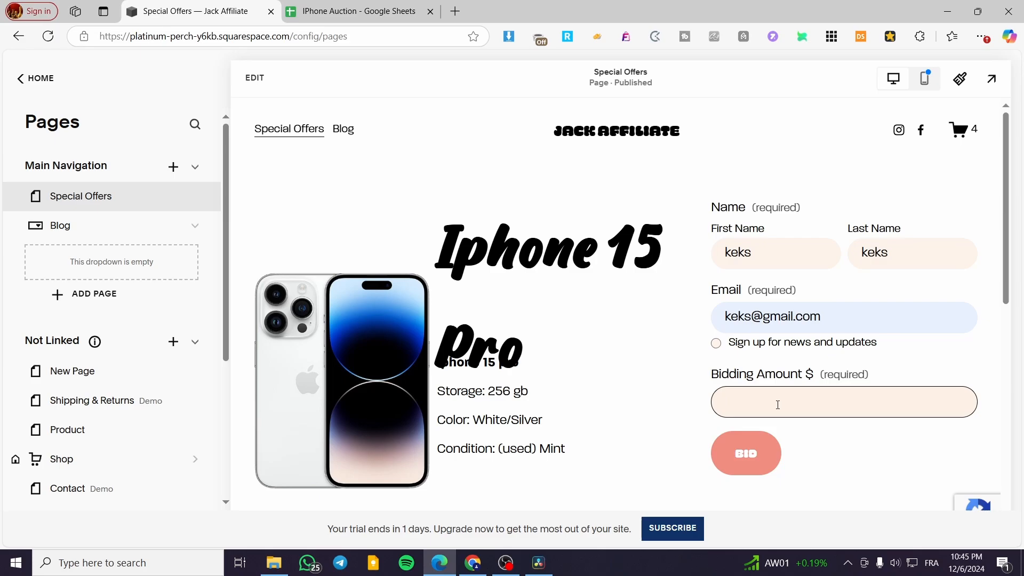
{"action": "type", "text": "500"}
{"action": "left_click", "coordinate": [746, 454]}
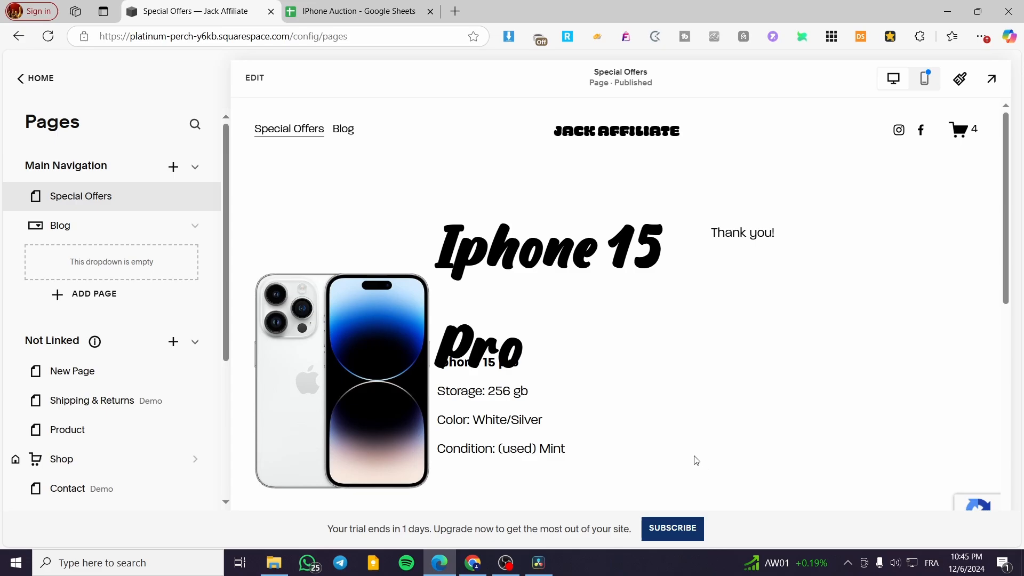
- Switch to the "IPhone Auction" spreadsheet and inspect the submitted bid's entry and its Bidding Amount column
{"action": "left_click", "coordinate": [352, 11]}
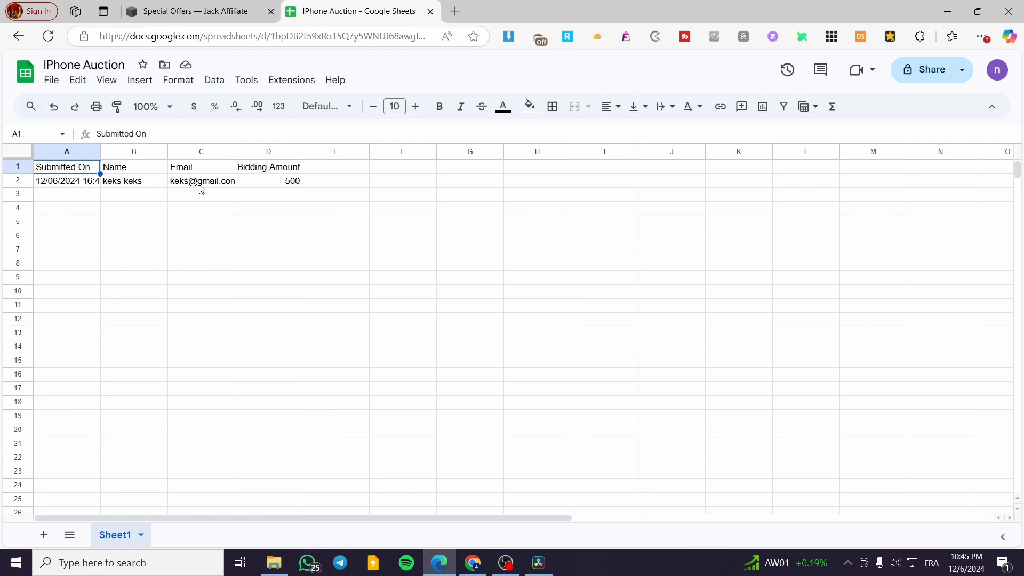
{"action": "left_click", "coordinate": [292, 184]}
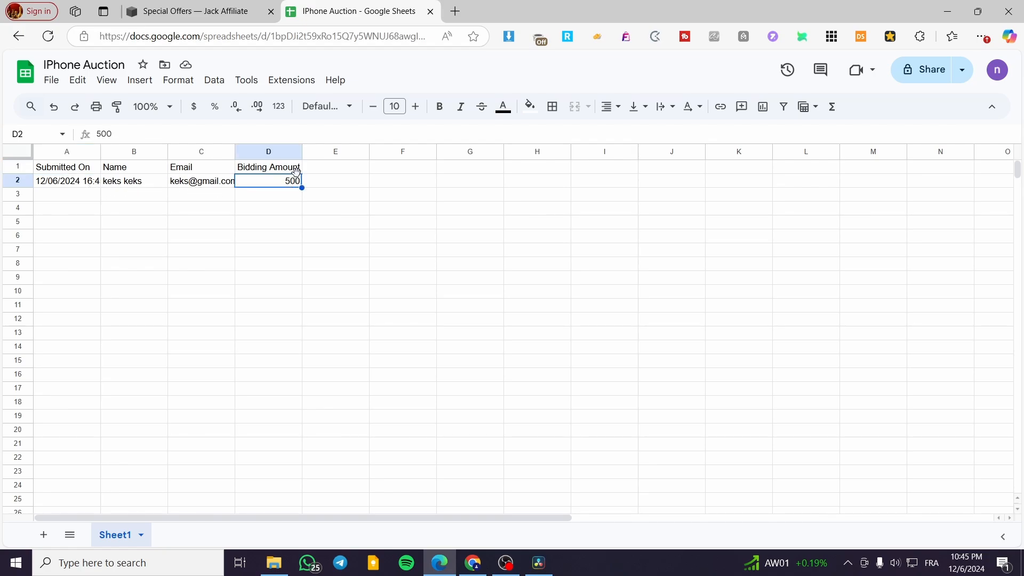
{"action": "double_click", "coordinate": [298, 169]}
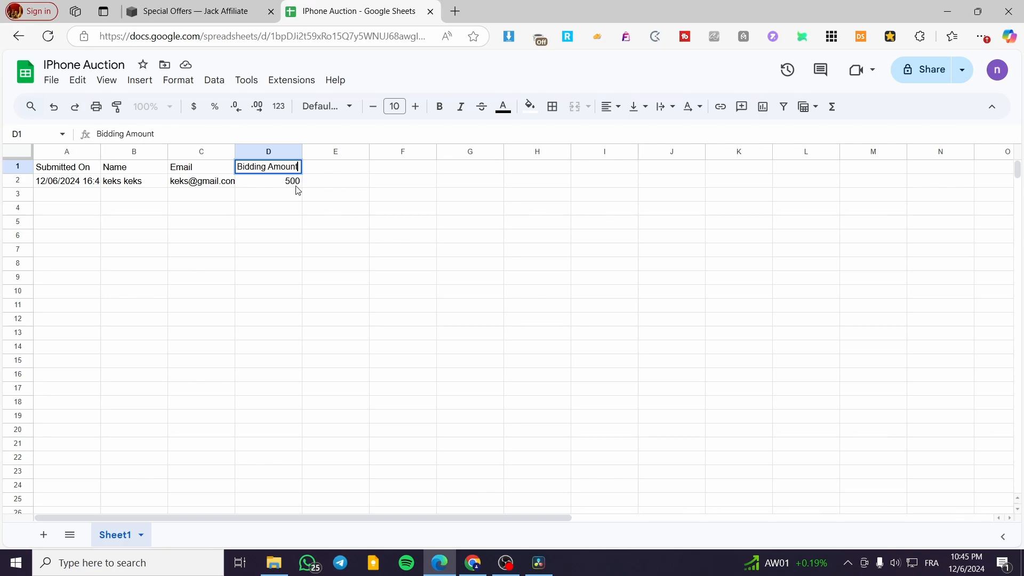
{"action": "left_click", "coordinate": [298, 191]}
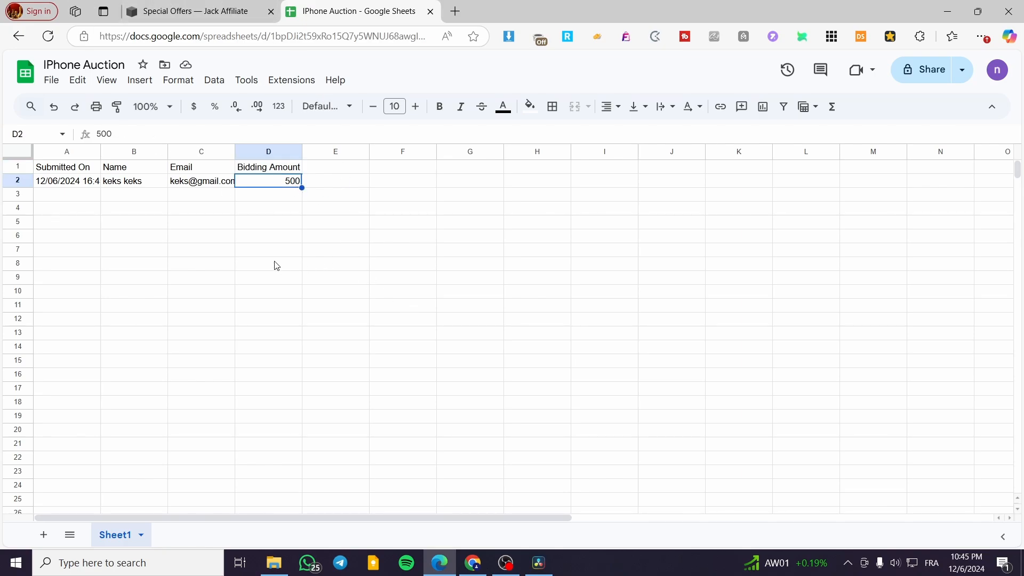
{"action": "left_click", "coordinate": [260, 201]}
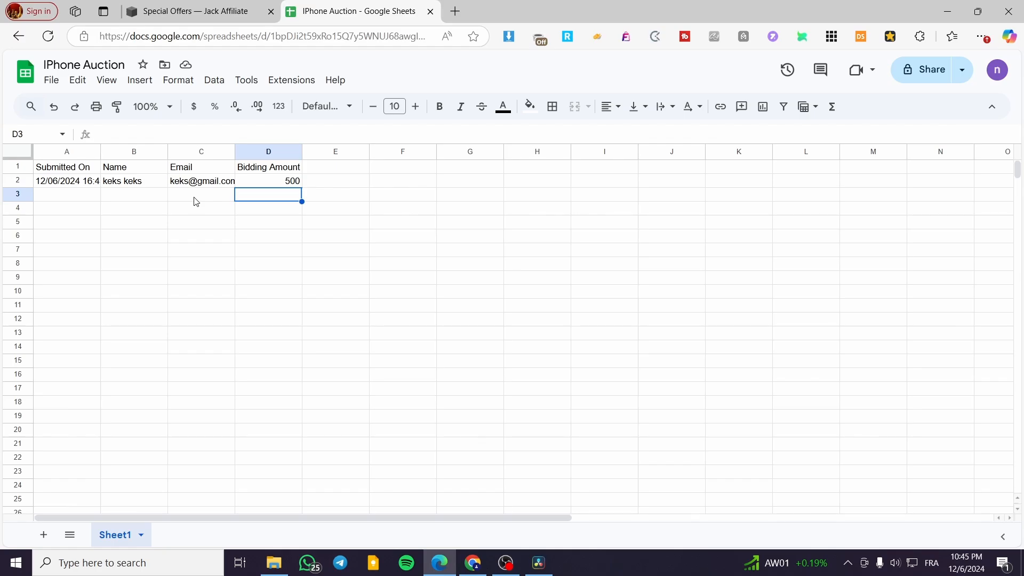
{"action": "key", "text": "ctrl+c"}
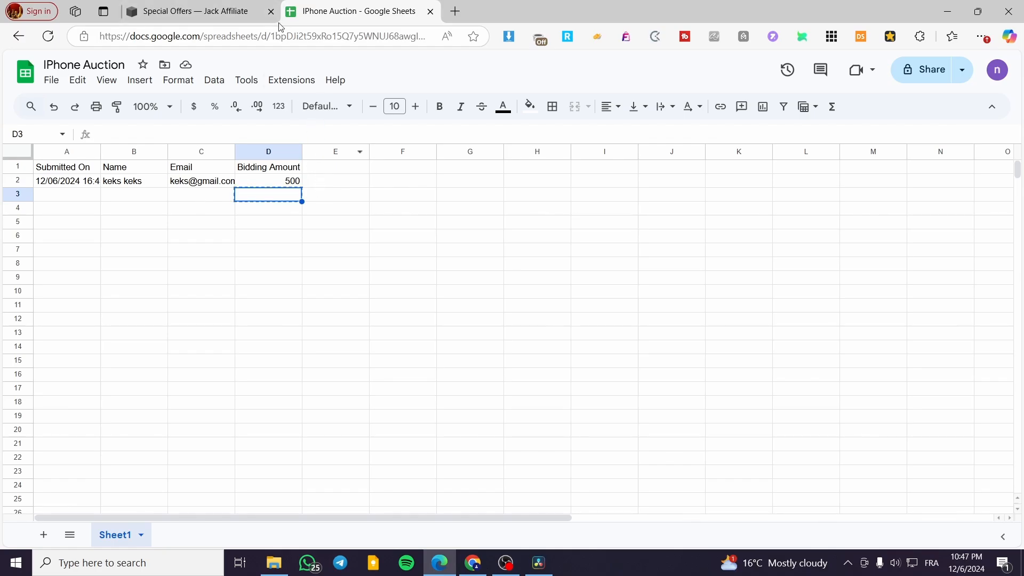
{"action": "left_click", "coordinate": [213, 11]}
{"action": "left_click", "coordinate": [352, 10]}
- Open the spreadsheet's Publish to web settings and choose Sheet1 as the content to embed
{"action": "left_click", "coordinate": [53, 82]}
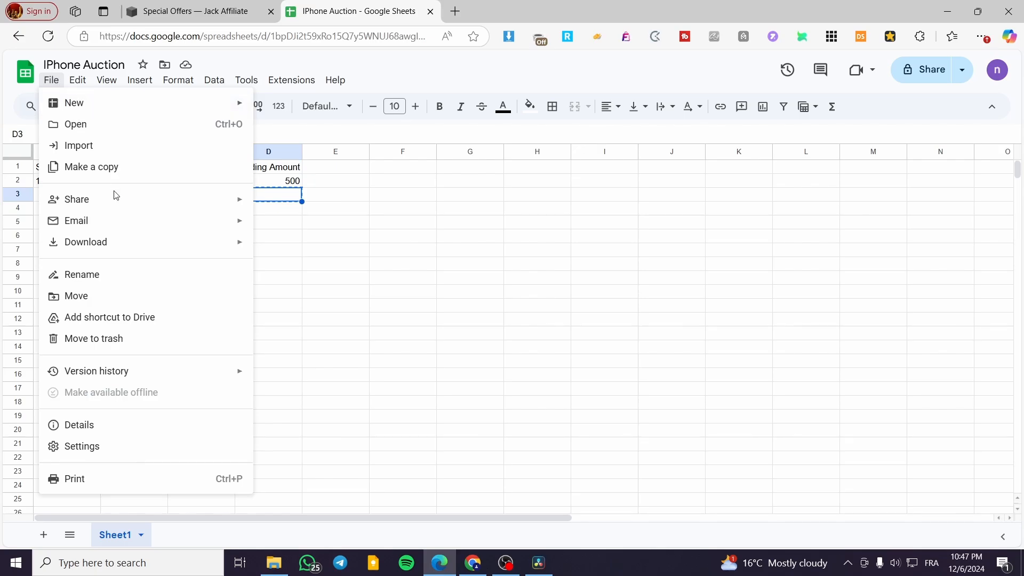
{"action": "mouse_move", "coordinate": [117, 199]}
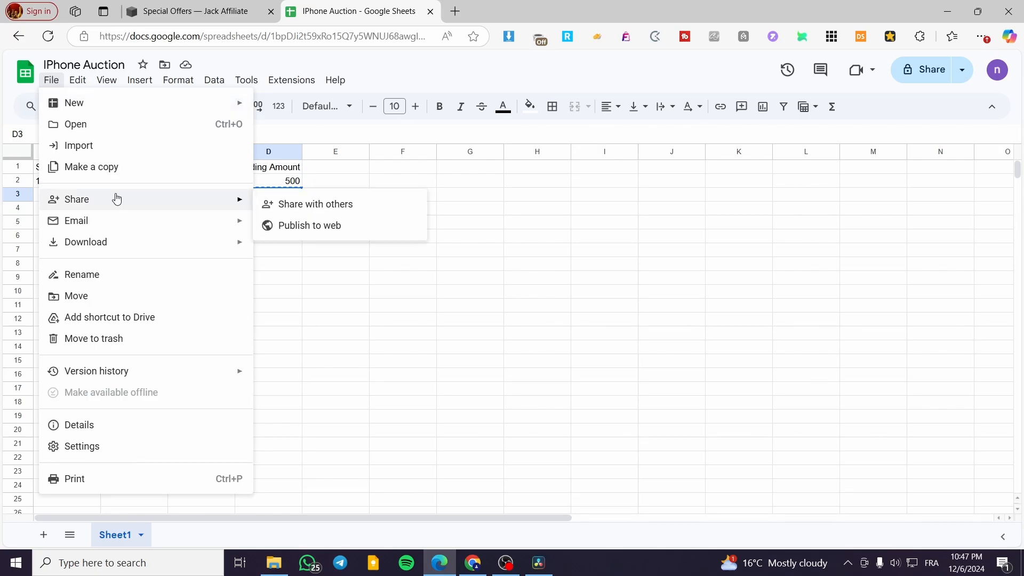
{"action": "left_click", "coordinate": [314, 229]}
{"action": "left_click", "coordinate": [491, 281]}
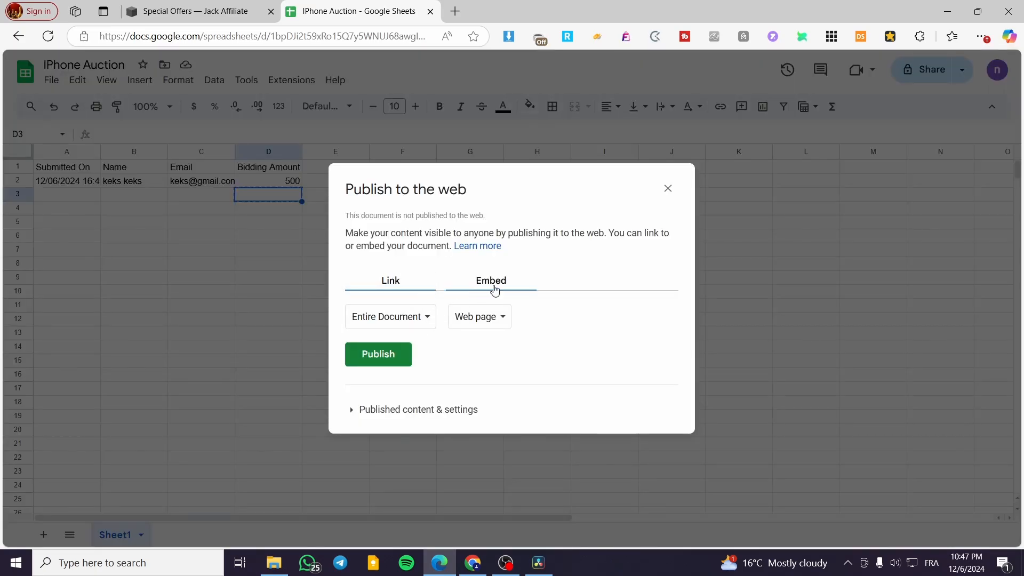
{"action": "left_click", "coordinate": [398, 326]}
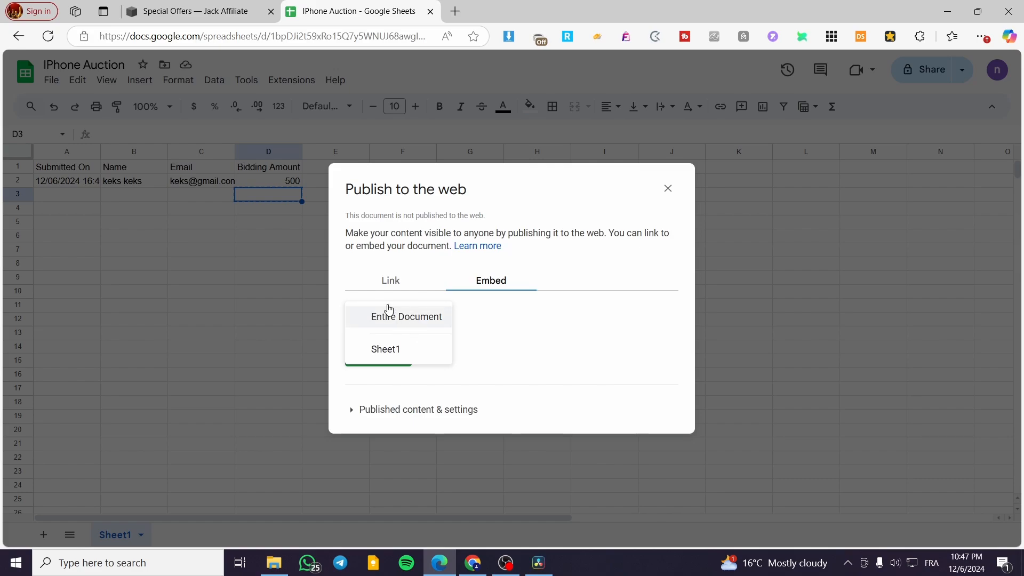
{"action": "left_click", "coordinate": [396, 354]}
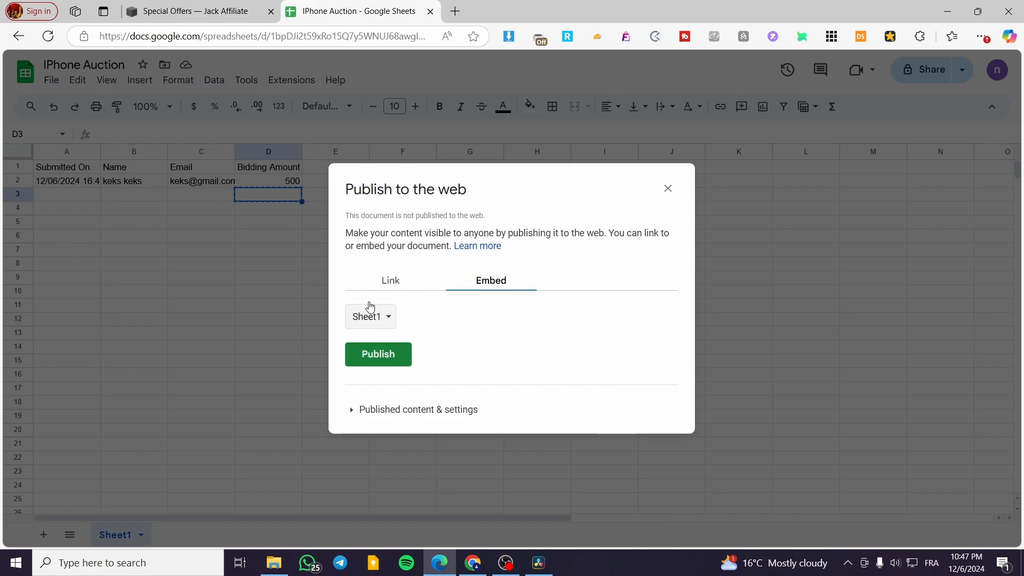
- Publish Sheet1 to the web and copy its iframe embed code
{"action": "left_click", "coordinate": [401, 358]}
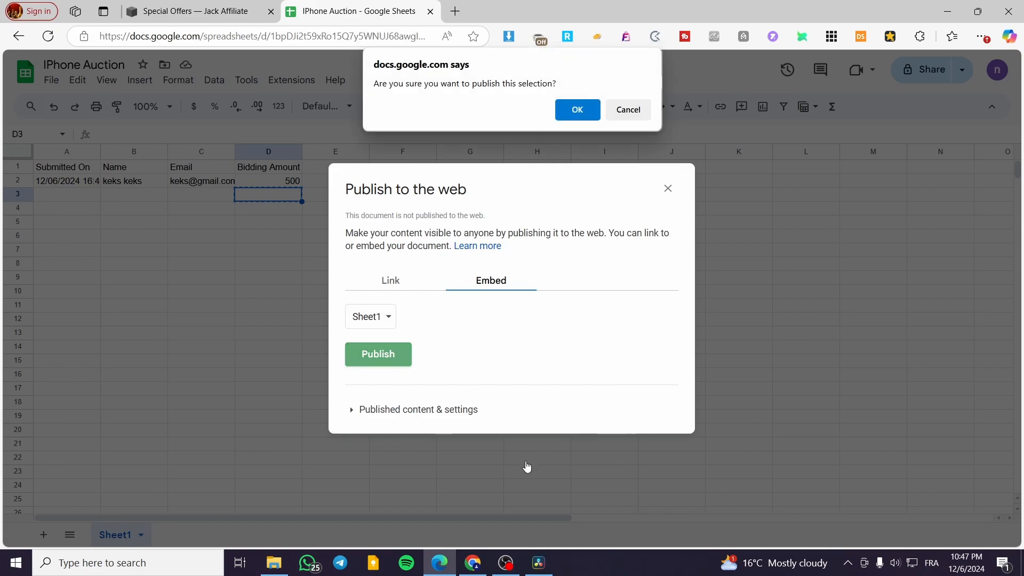
{"action": "left_click", "coordinate": [577, 110]}
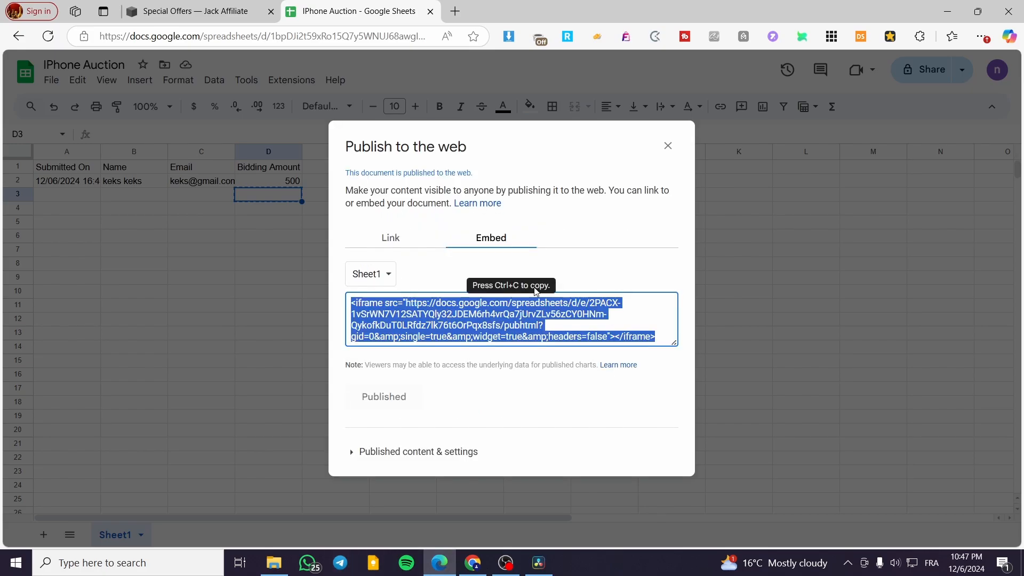
{"action": "key", "text": "ctrl+c"}
- Switch to Squarespace and, in the Special Offers page editor, narrow the "Iphone 15 Pro" title text block beside the bid form
{"action": "left_click", "coordinate": [176, 10]}
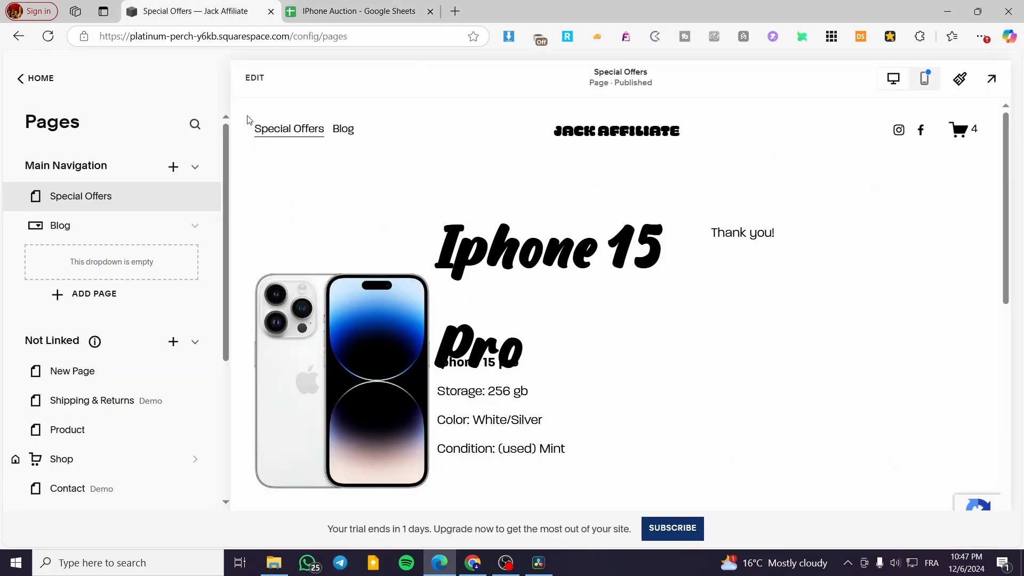
{"action": "left_click", "coordinate": [254, 77]}
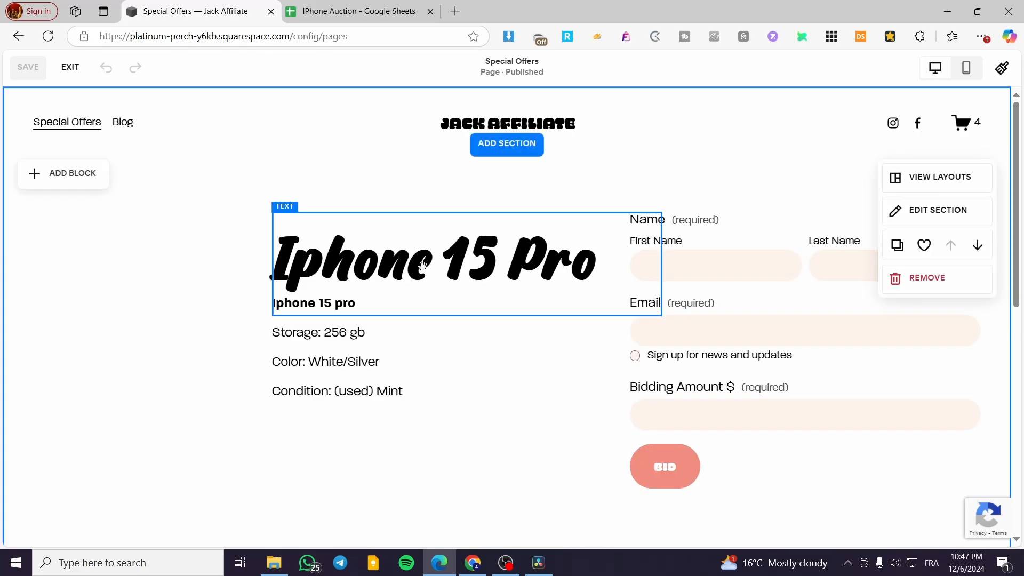
{"action": "left_click", "coordinate": [423, 265]}
{"action": "left_click_drag", "start_coordinate": [661, 265], "coordinate": [617, 268]}
- Add a Code block and place it as a large, wide area below the iPhone image and bid form
{"action": "scroll", "coordinate": [471, 384], "scroll_direction": "down", "scroll_amount": 6}
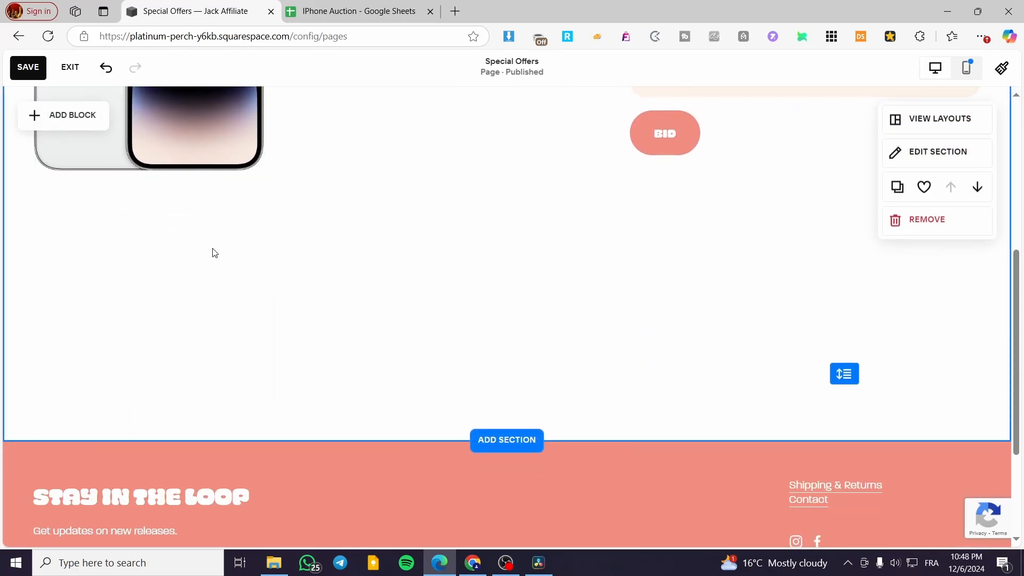
{"action": "left_click", "coordinate": [56, 115]}
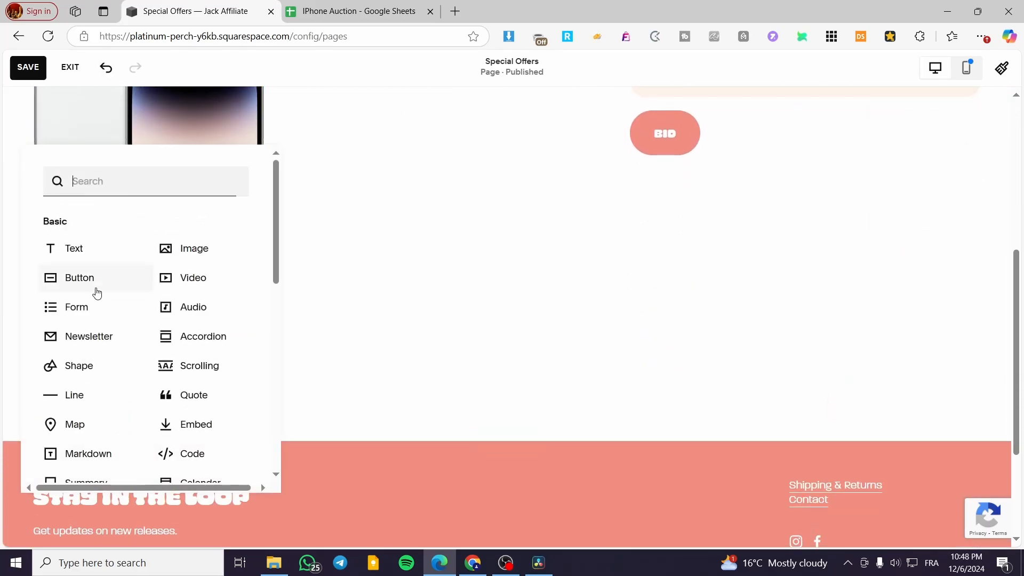
{"action": "left_click", "coordinate": [196, 467]}
{"action": "left_click_drag", "start_coordinate": [186, 265], "coordinate": [777, 302]}
{"action": "mouse_move", "coordinate": [415, 350]}
{"action": "left_mouse_down"}
{"action": "mouse_move", "coordinate": [416, 427]}
{"action": "mouse_move", "coordinate": [553, 293]}
{"action": "mouse_move", "coordinate": [525, 296]}
{"action": "left_mouse_up"}
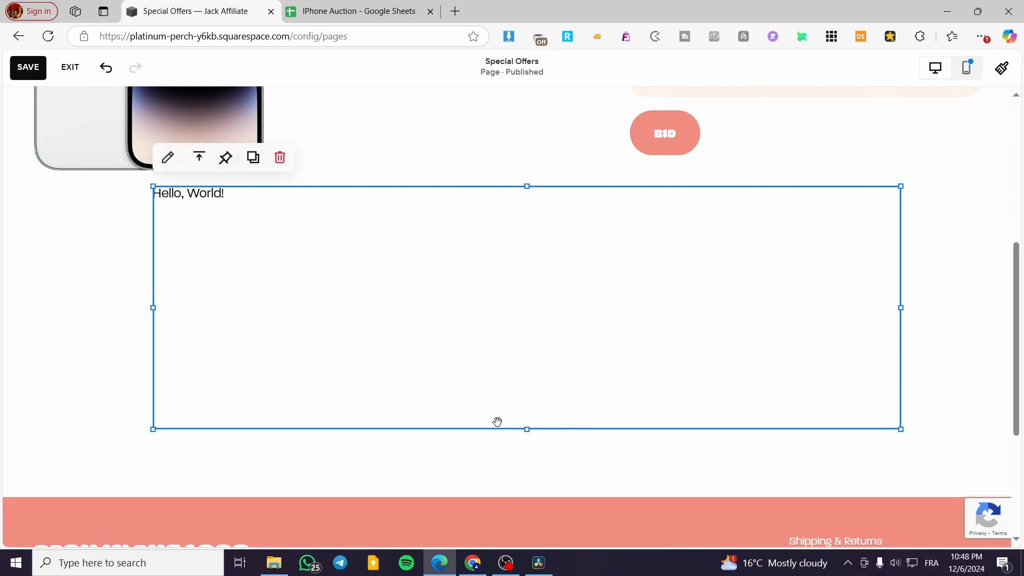
- Replace the Code block's default HTML with the copied spreadsheet iframe code and close its content editor
{"action": "left_click", "coordinate": [167, 157]}
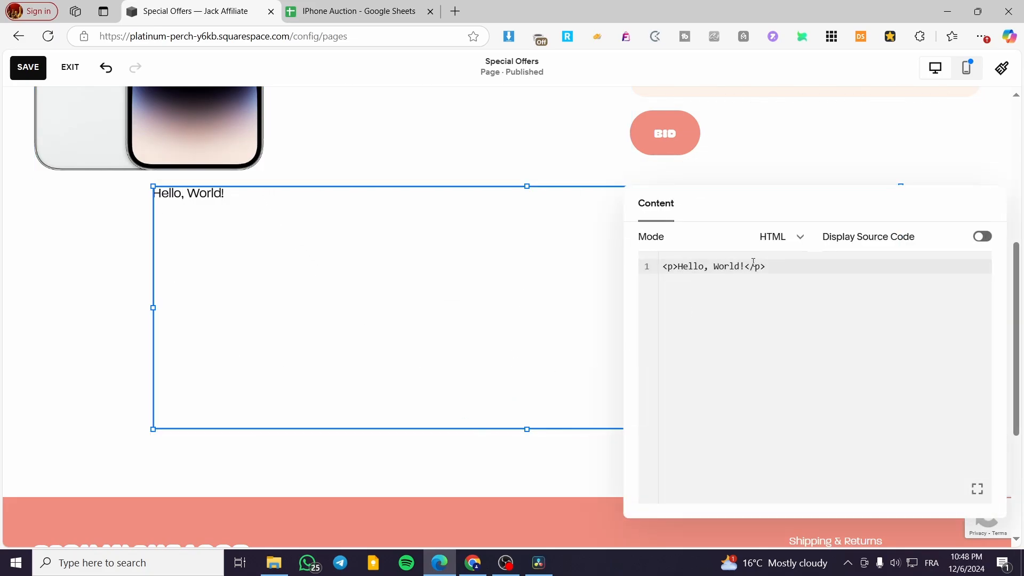
{"action": "left_click_drag", "start_coordinate": [783, 268], "coordinate": [584, 262]}
{"action": "key", "text": "ctrl+v"}
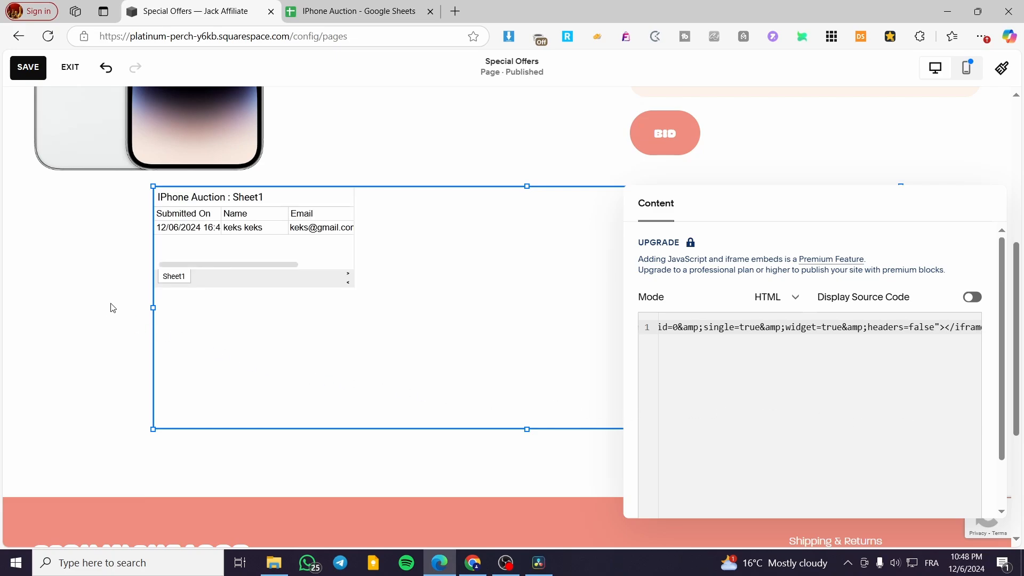
{"action": "left_click", "coordinate": [138, 311]}
{"action": "left_click", "coordinate": [315, 259]}
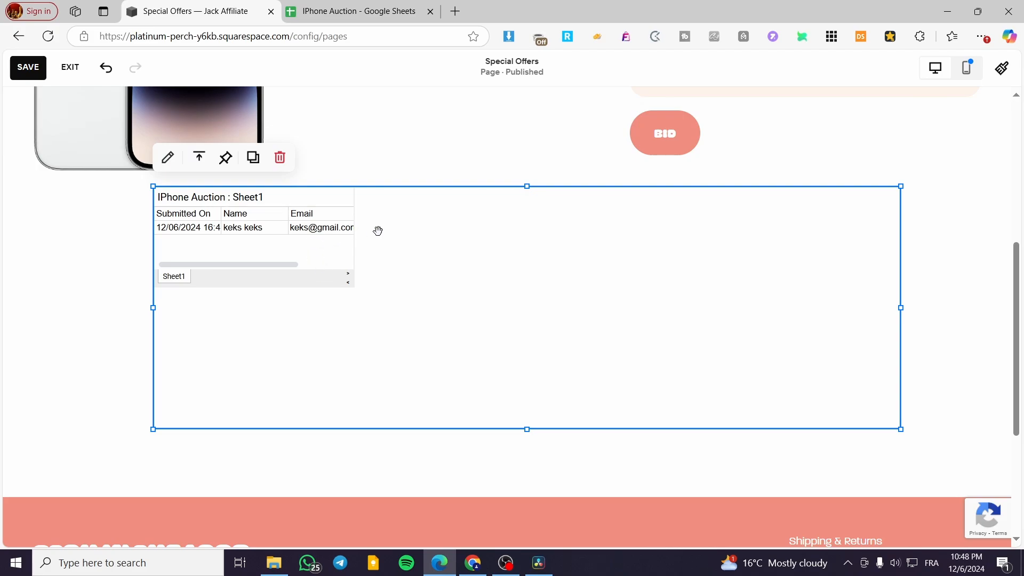
- Save the Special Offers page with the embedded auction sheet and exit editing
{"action": "left_click", "coordinate": [20, 74]}
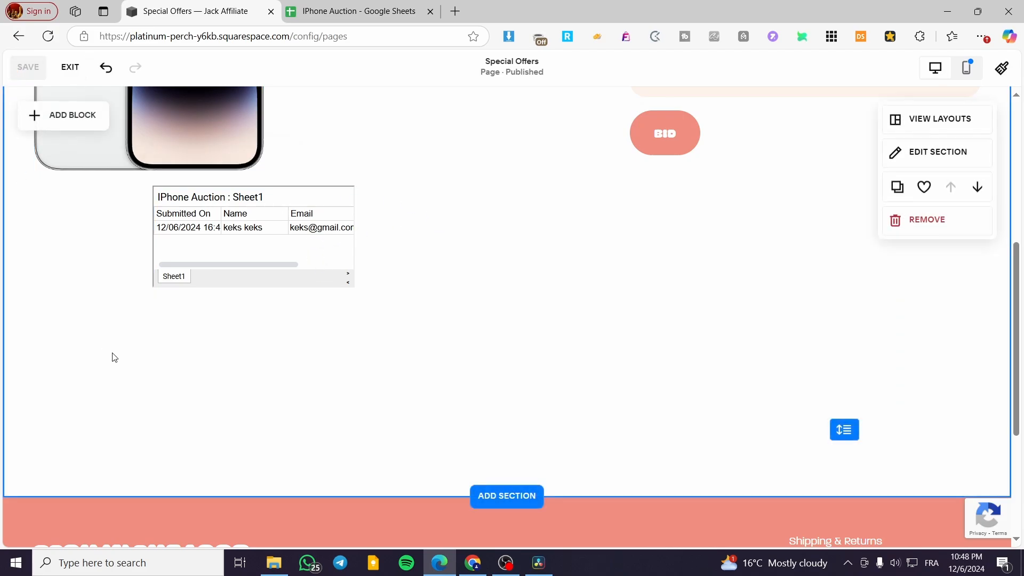
{"action": "left_click", "coordinate": [70, 67]}
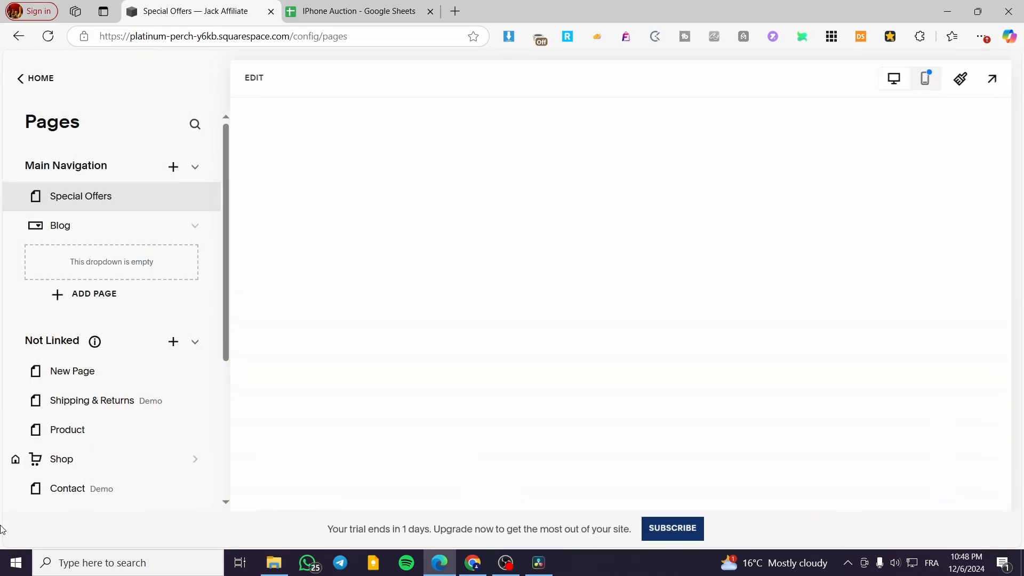
- Examine the embedded auction sheet's columns across to Bidding Amount, and review the product details and bid form above it
{"action": "scroll", "coordinate": [521, 351], "scroll_direction": "down", "scroll_amount": 5}
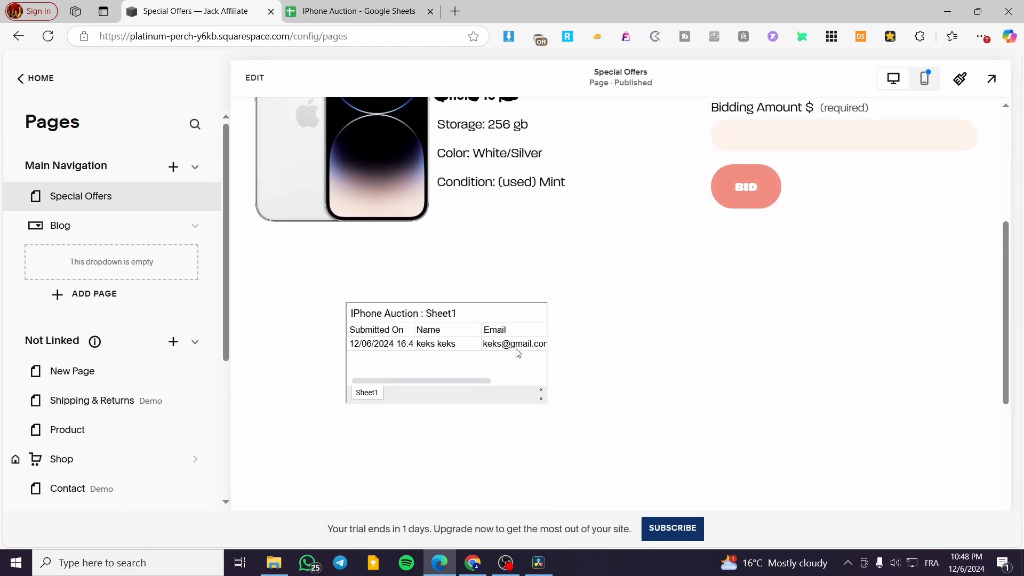
{"action": "left_click_drag", "start_coordinate": [421, 380], "coordinate": [371, 384]}
{"action": "left_click_drag", "start_coordinate": [411, 379], "coordinate": [536, 380]}
{"action": "right_click", "coordinate": [502, 381]}
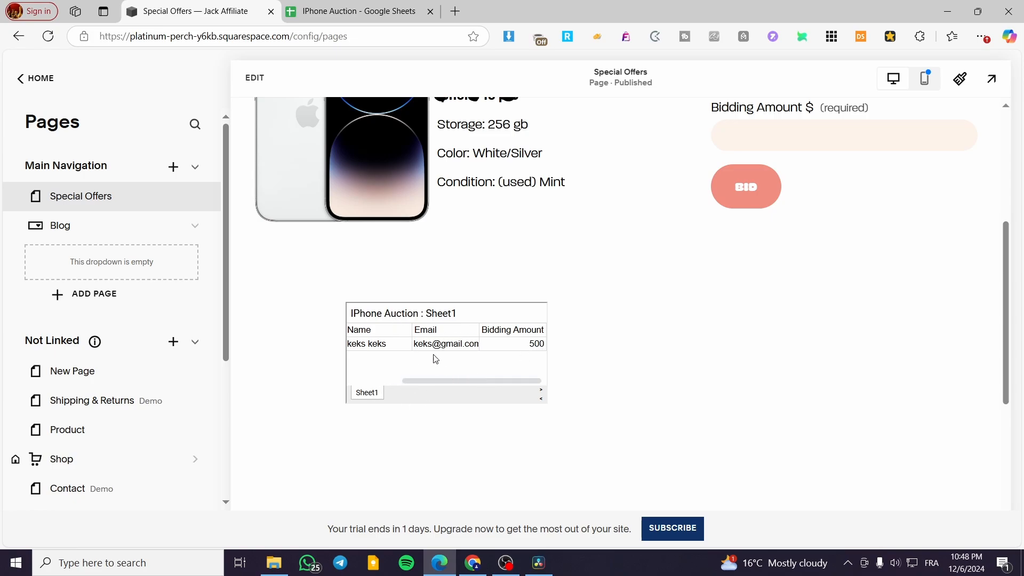
{"action": "left_click_drag", "start_coordinate": [447, 381], "coordinate": [485, 345]}
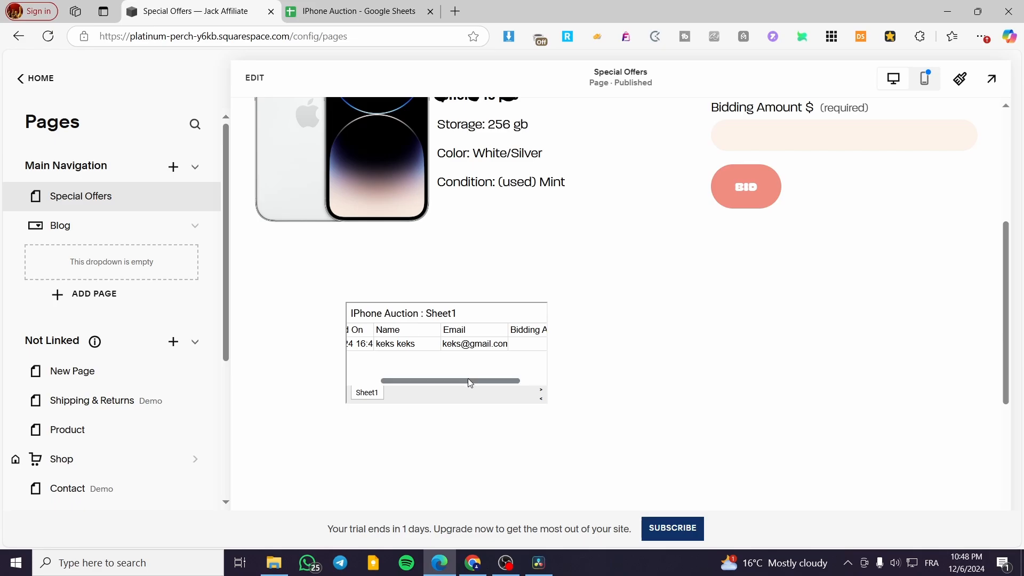
{"action": "left_click_drag", "start_coordinate": [468, 380], "coordinate": [384, 370]}
{"action": "scroll", "coordinate": [535, 259], "scroll_direction": "up", "scroll_amount": 3}
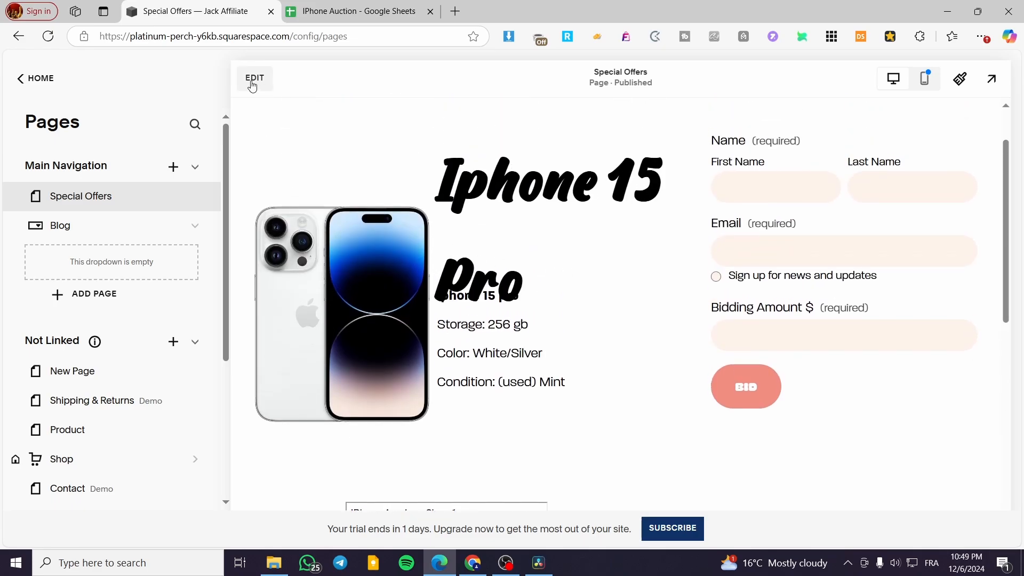
{"action": "scroll", "coordinate": [512, 299], "scroll_direction": "down", "scroll_amount": 5}
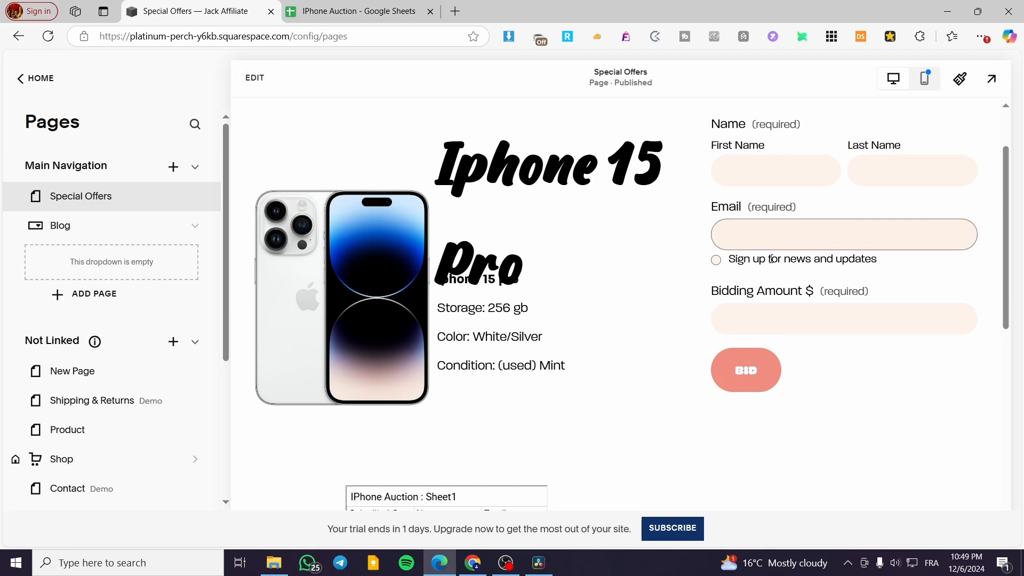
{"action": "scroll", "coordinate": [847, 347], "scroll_direction": "up", "scroll_amount": 5}
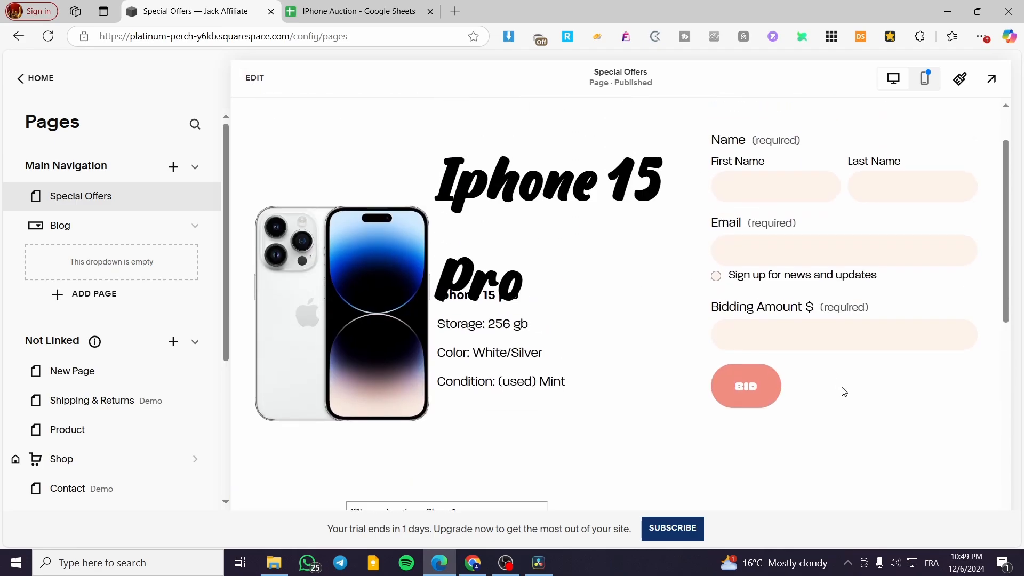